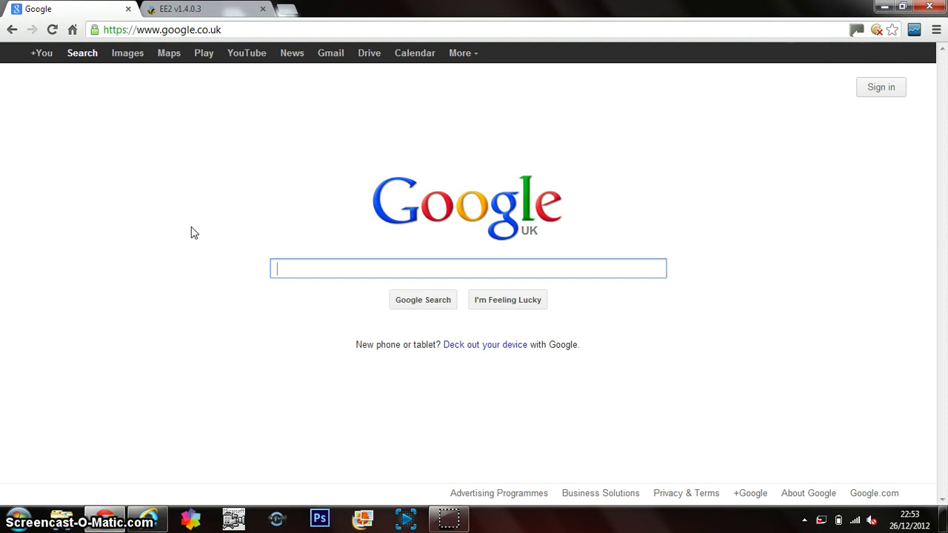
Step: Examine the cookies message on the adf.ly page and compare it with the Google home page
left_click(195, 8)
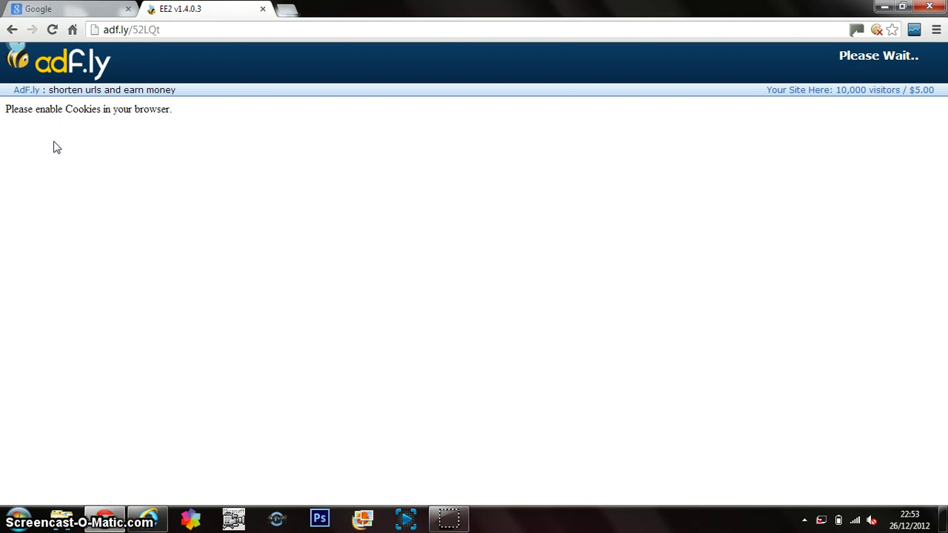
left_click_drag(5, 110, 180, 108)
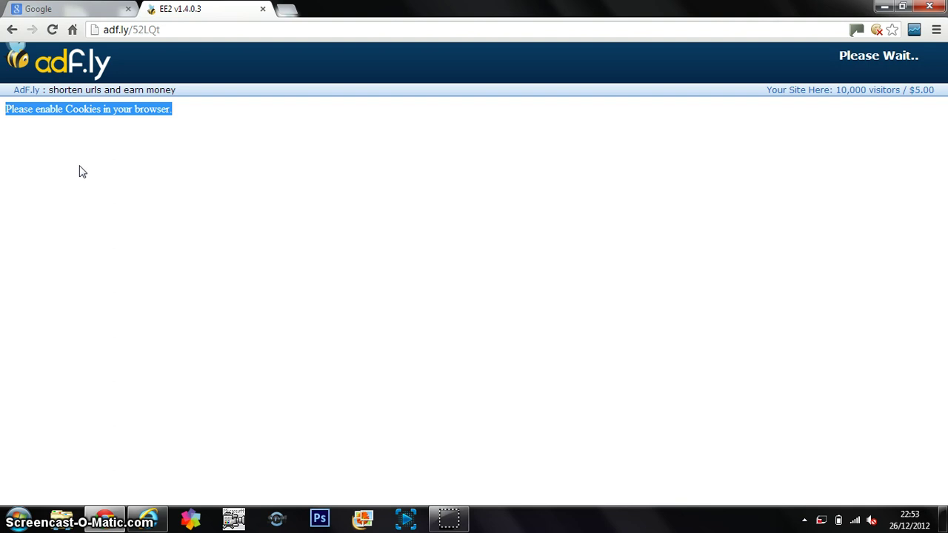
left_click(209, 122)
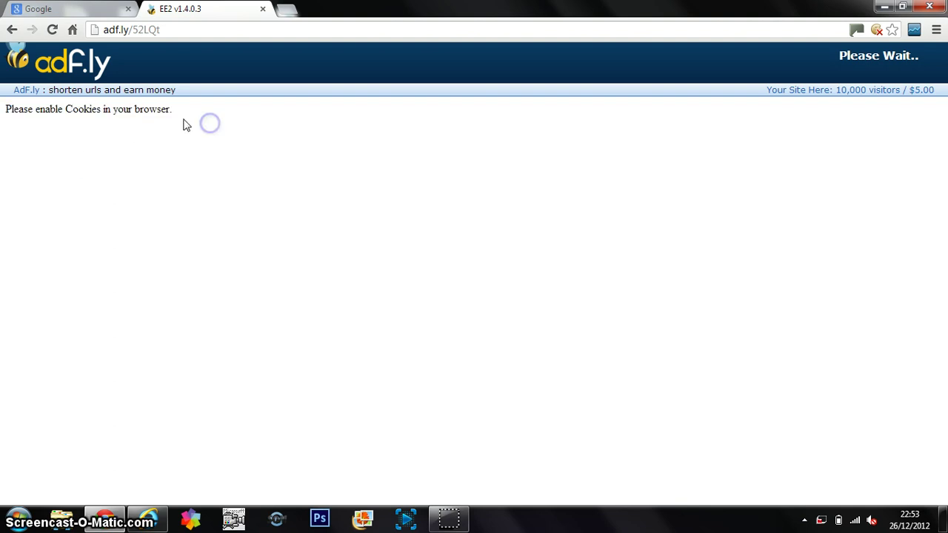
key("ctrl+shift+Tab")
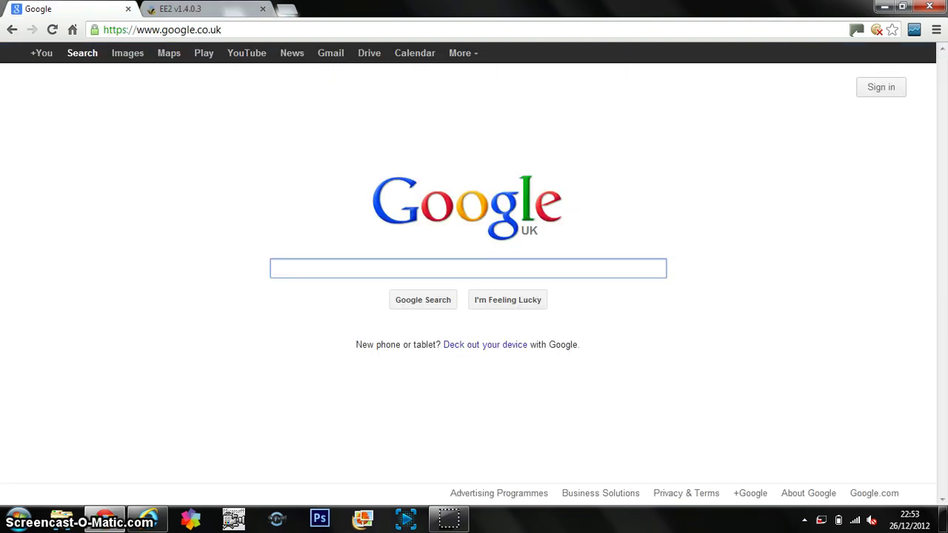
key("ctrl+Tab")
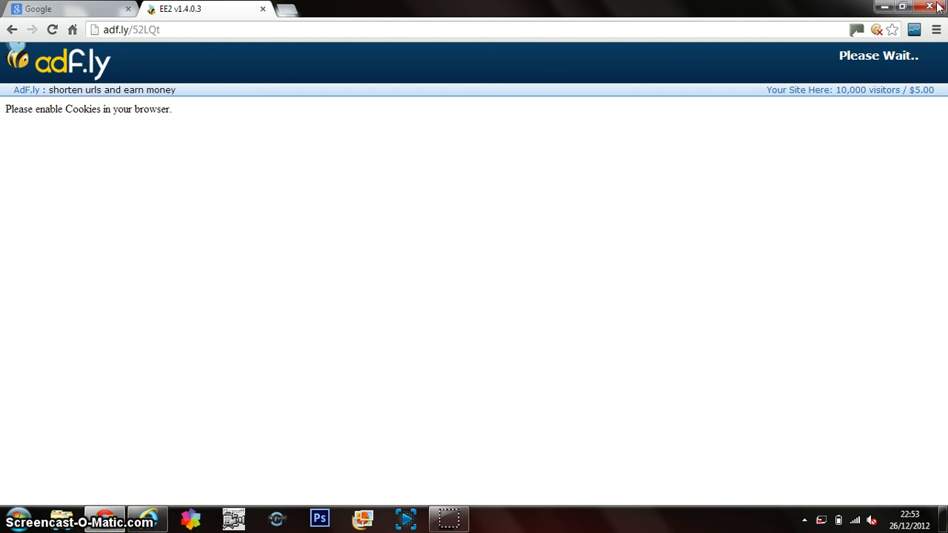
Step: Open Control Panel's list of installed programs for uninstalling
left_click(20, 520)
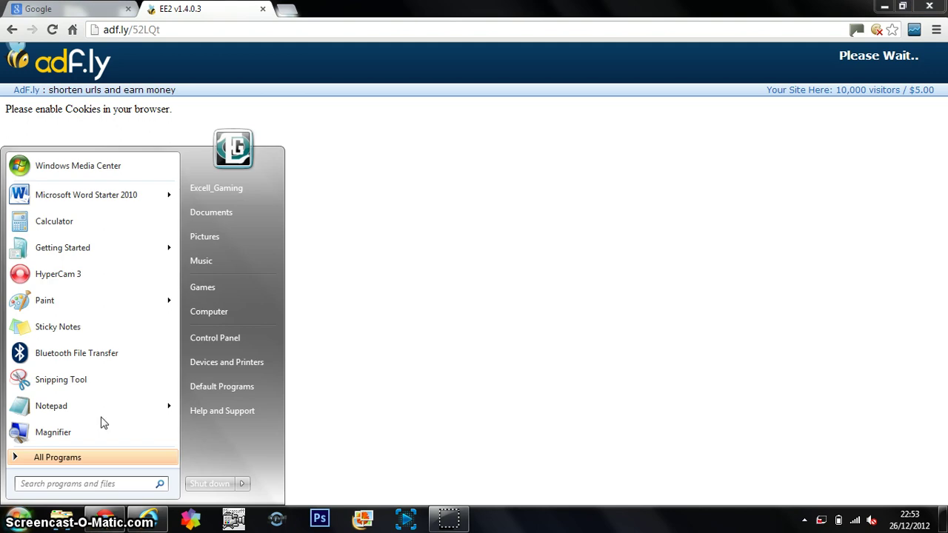
left_click(232, 340)
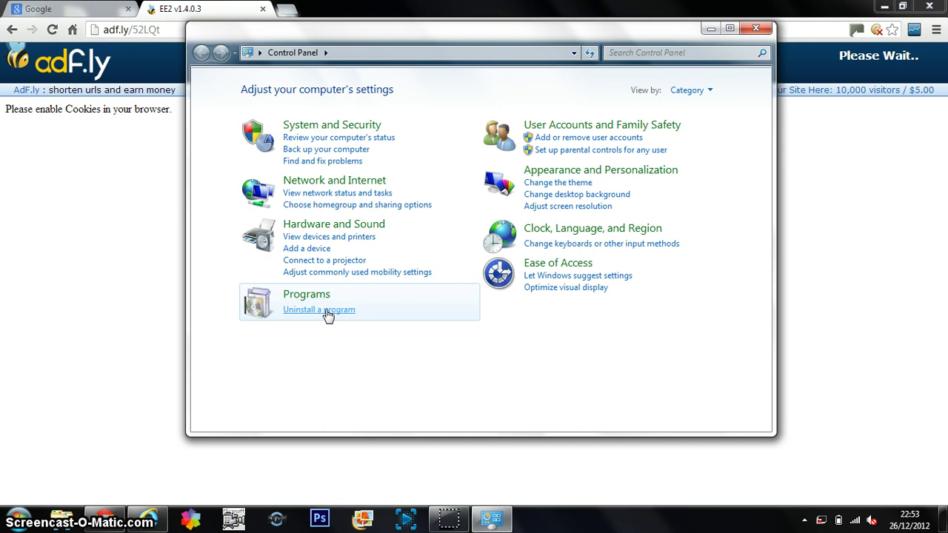
left_click(326, 311)
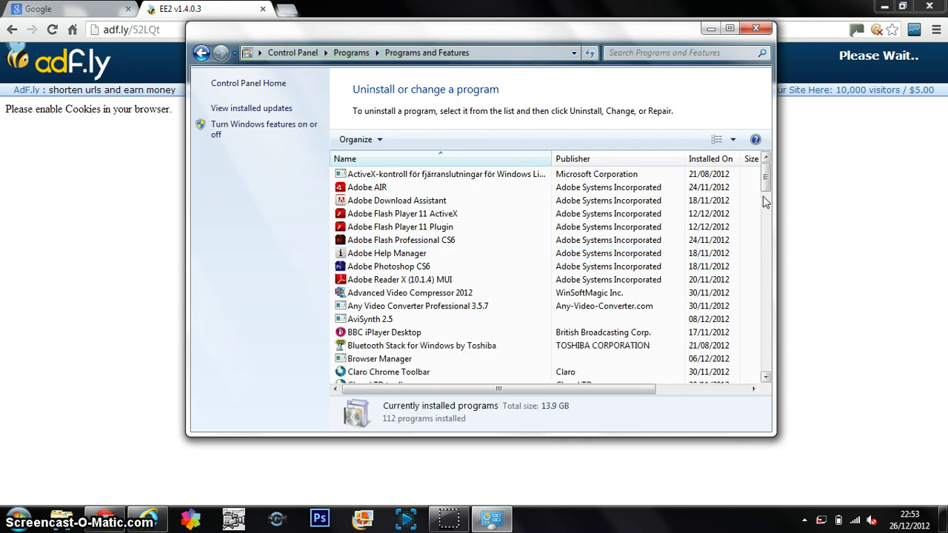
Step: Try to uninstall Google Chrome from the installed programs list and dismiss the warning
left_click_drag(767, 181, 766, 195)
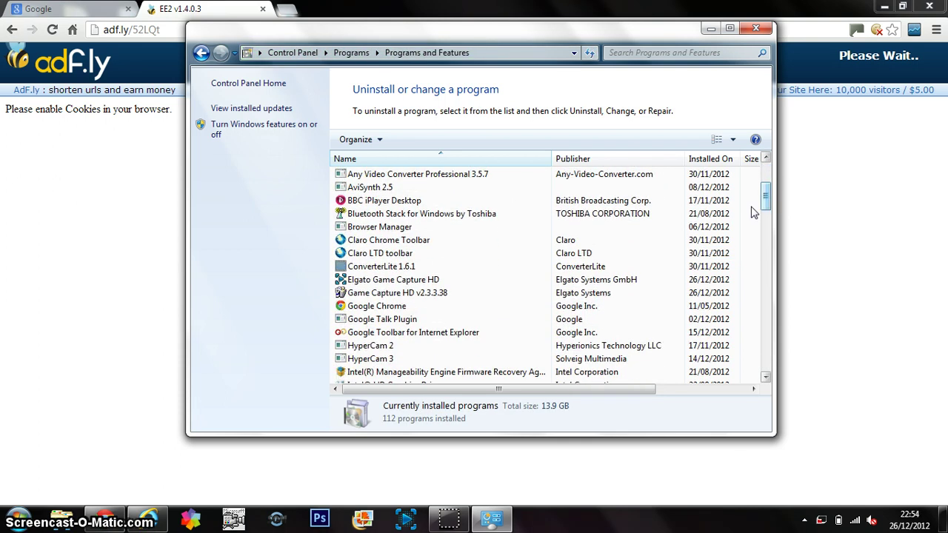
right_click(405, 310)
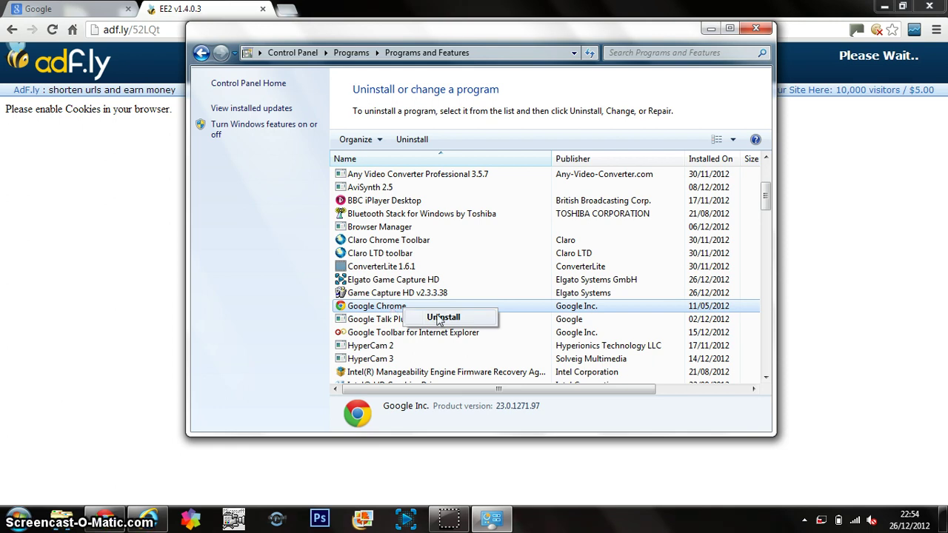
left_click(440, 319)
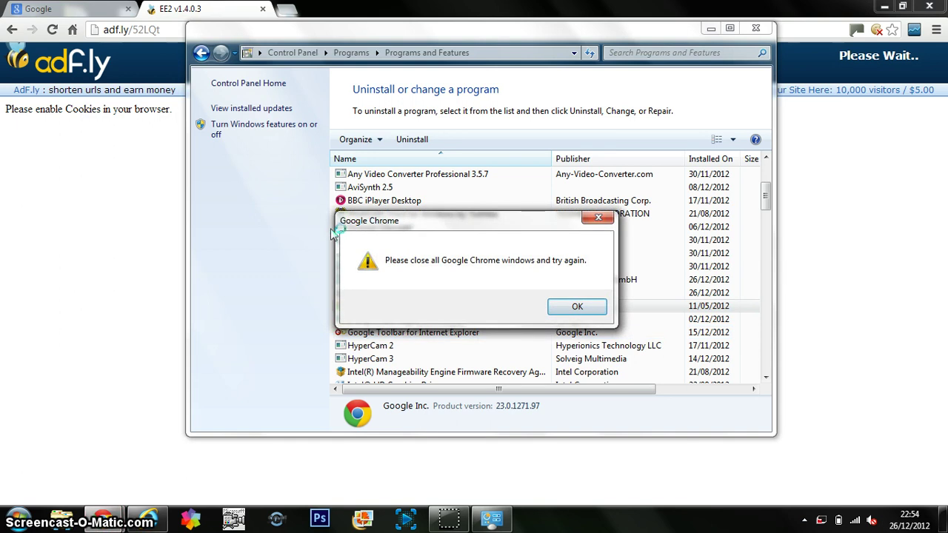
left_click(577, 306)
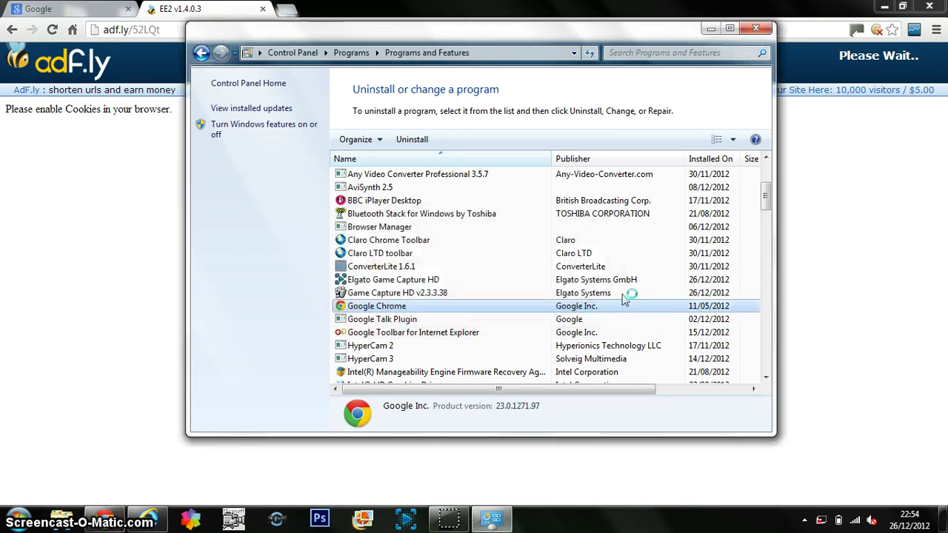
Step: Close the Google Chrome browser window and return to the Programs and Features window
left_click(852, 184)
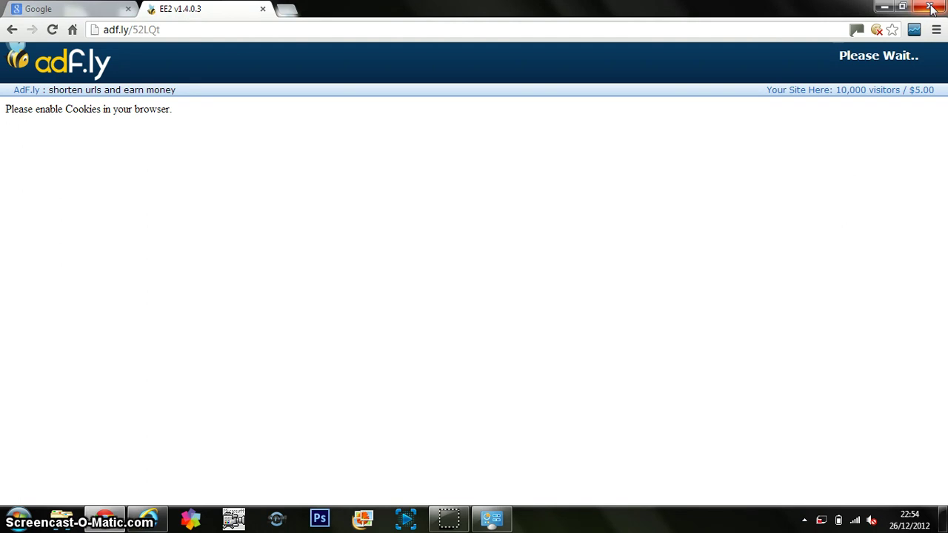
key("alt+F4")
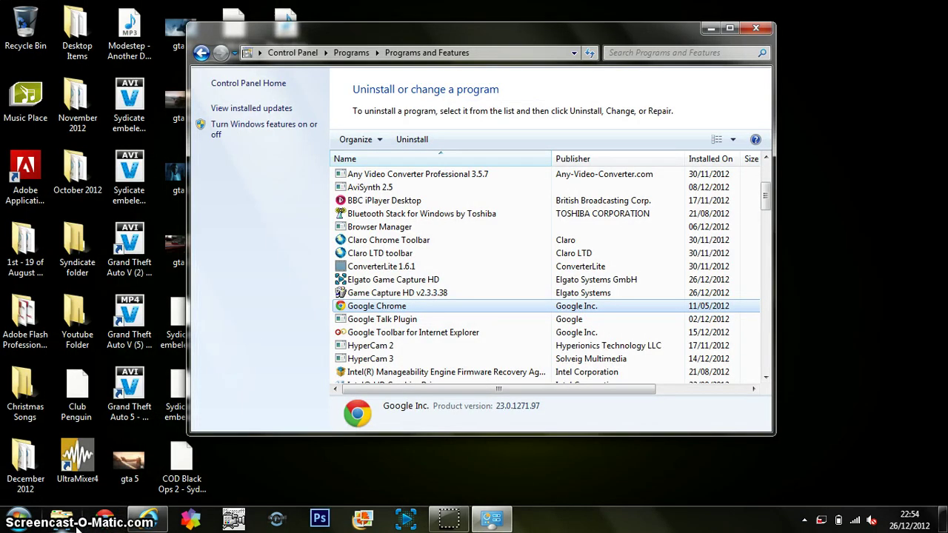
left_click(488, 521)
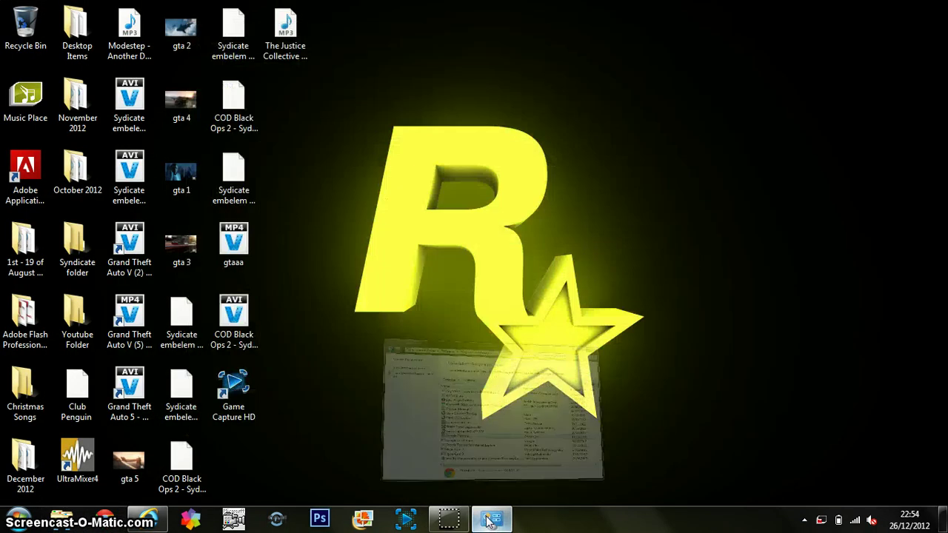
left_click(490, 519)
Step: Move the Programs and Features window aside and try uninstalling Google Chrome again
left_click_drag(545, 41, 341, 54)
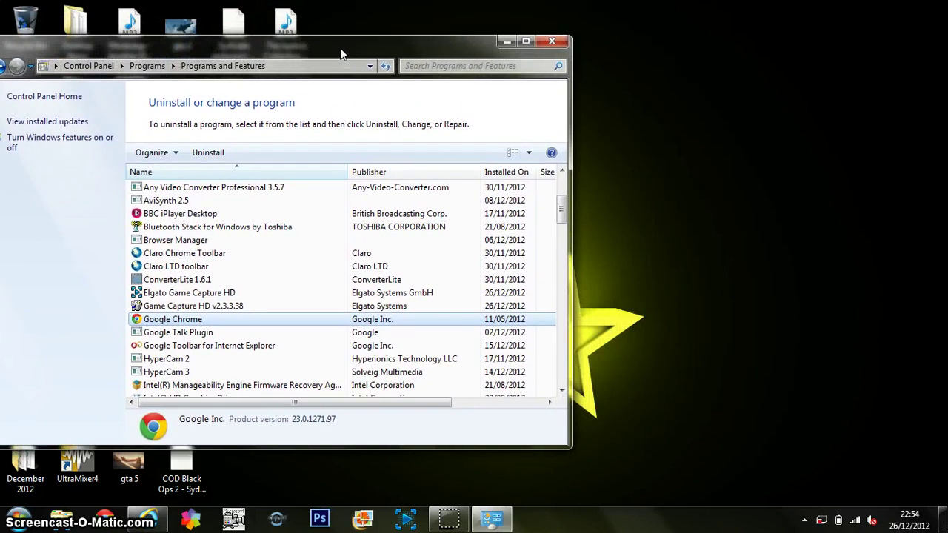
double_click(215, 319)
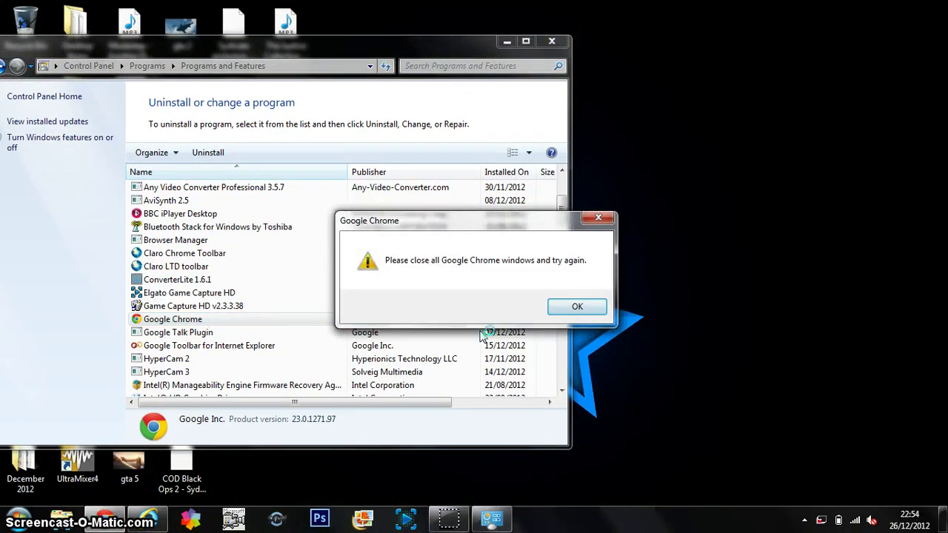
left_click(577, 306)
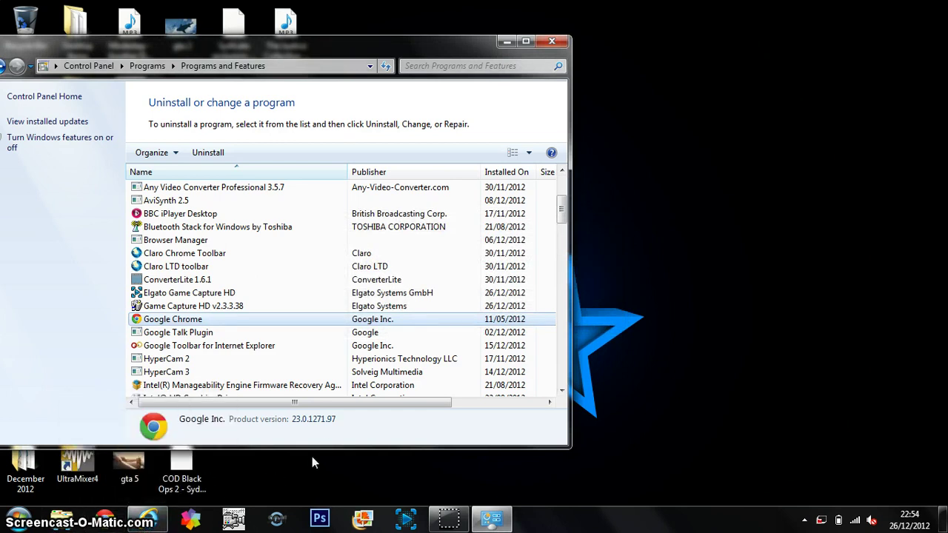
Step: Enlarge the Programs and Features window to fill the whole screen
left_click_drag(325, 447, 325, 518)
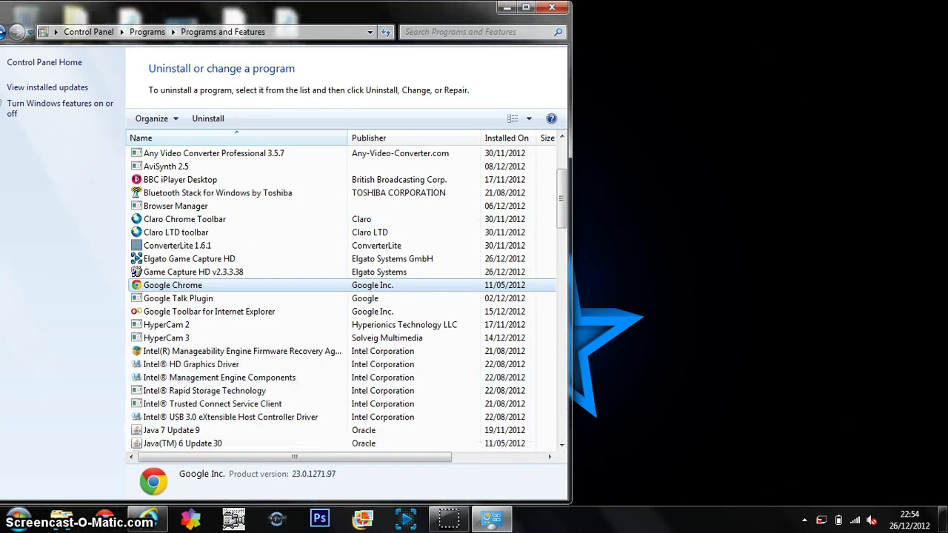
left_click(526, 7)
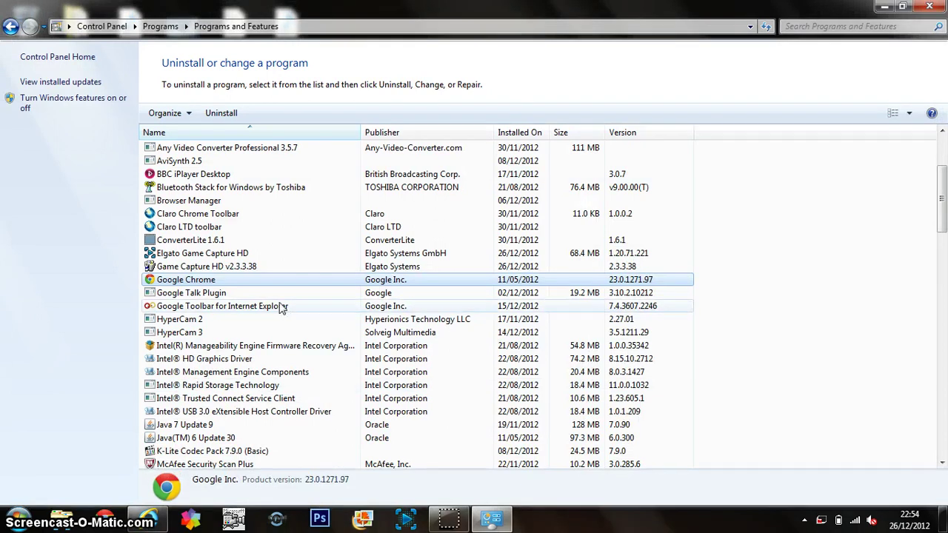
right_click(275, 281)
key("Escape")
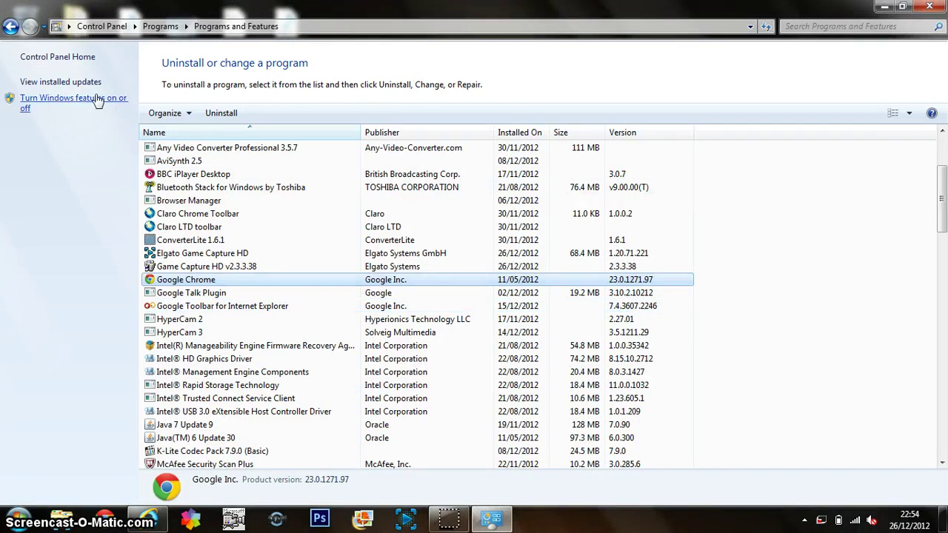
Step: Reload the uninstall list from the Control Panel home and try once more to uninstall Google Chrome
left_click(11, 27)
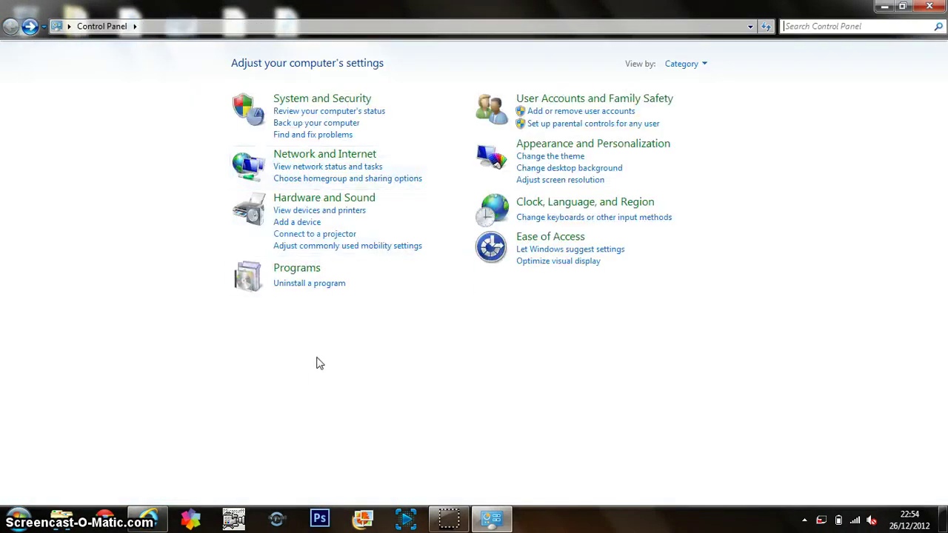
left_click(310, 283)
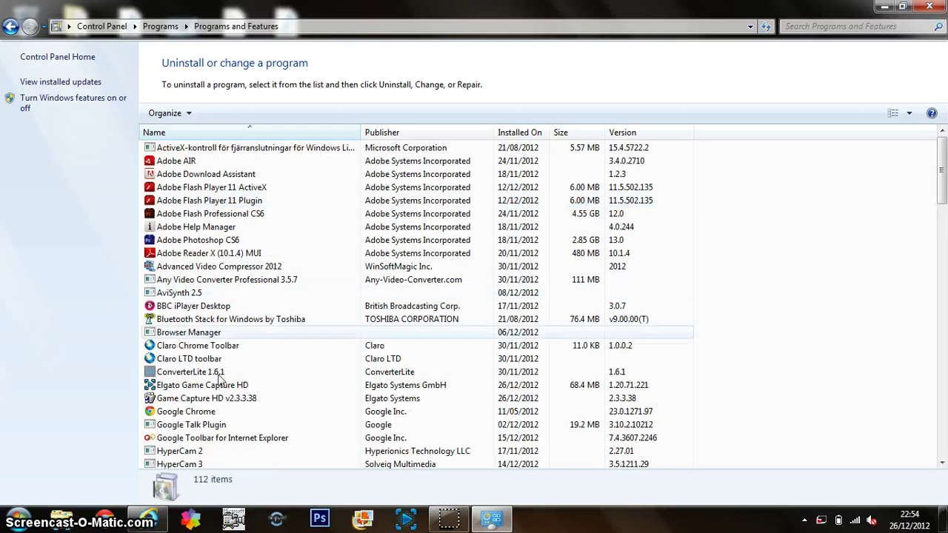
left_click(201, 413)
double_click(200, 413)
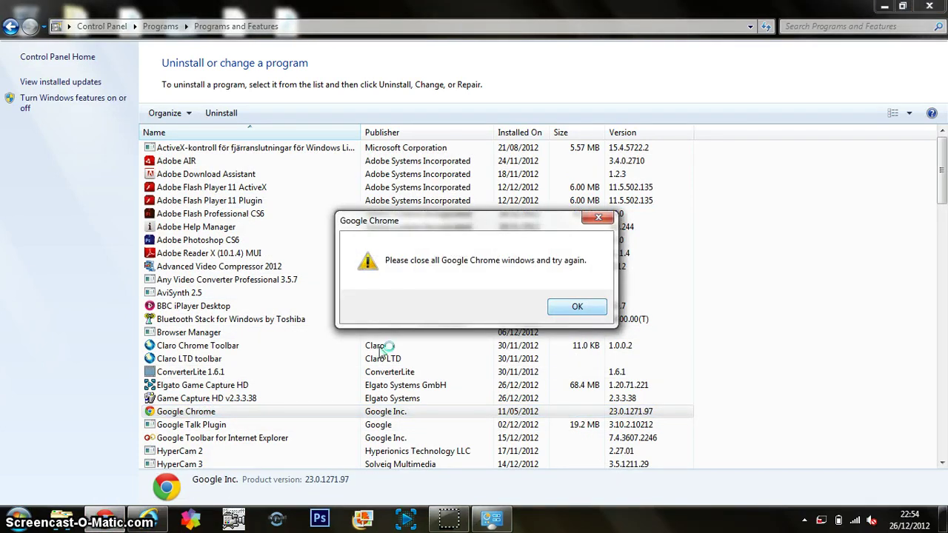
key("Return")
Step: Exit the Google Chrome process running in the background from the hidden notification icons
left_click(805, 521)
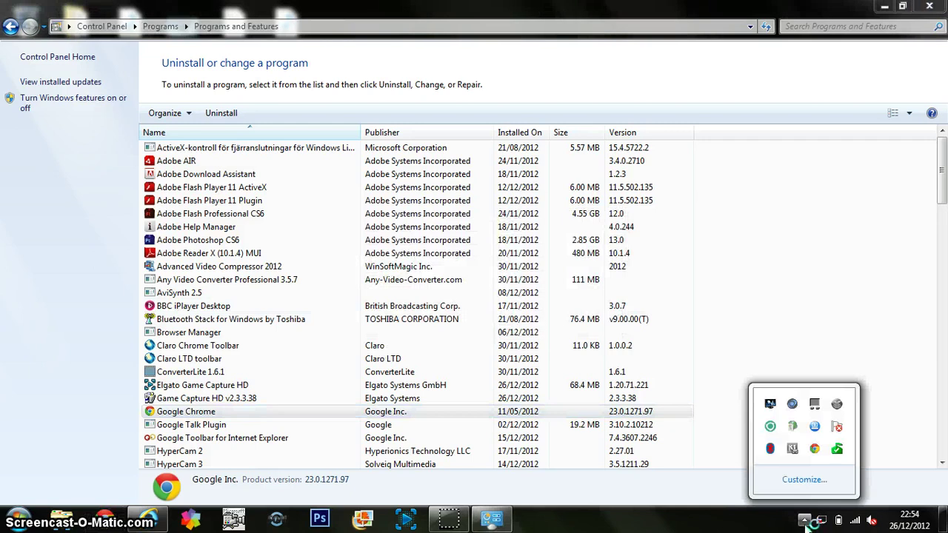
right_click(814, 451)
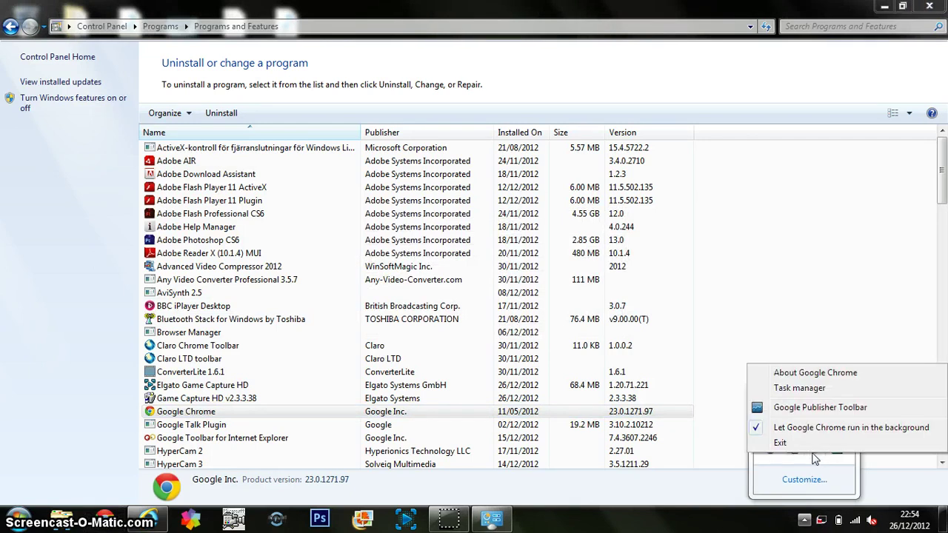
left_click(771, 444)
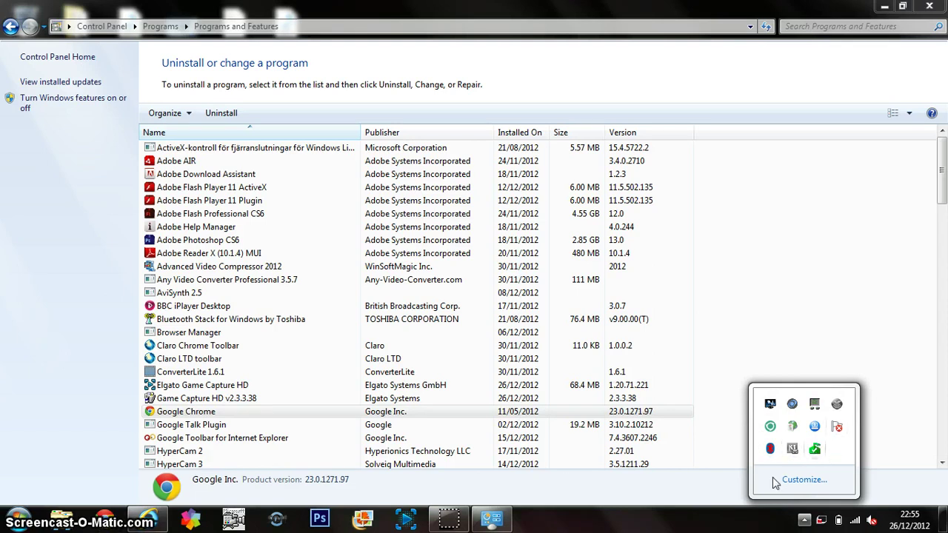
left_click(711, 488)
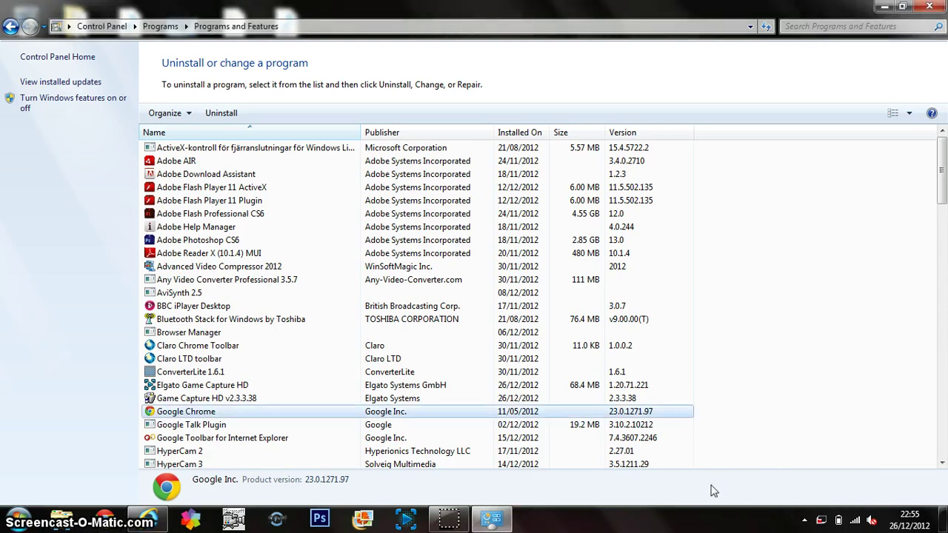
Step: Uninstall Google Chrome with both the browsing data deletion and default browser change options turned off
double_click(211, 412)
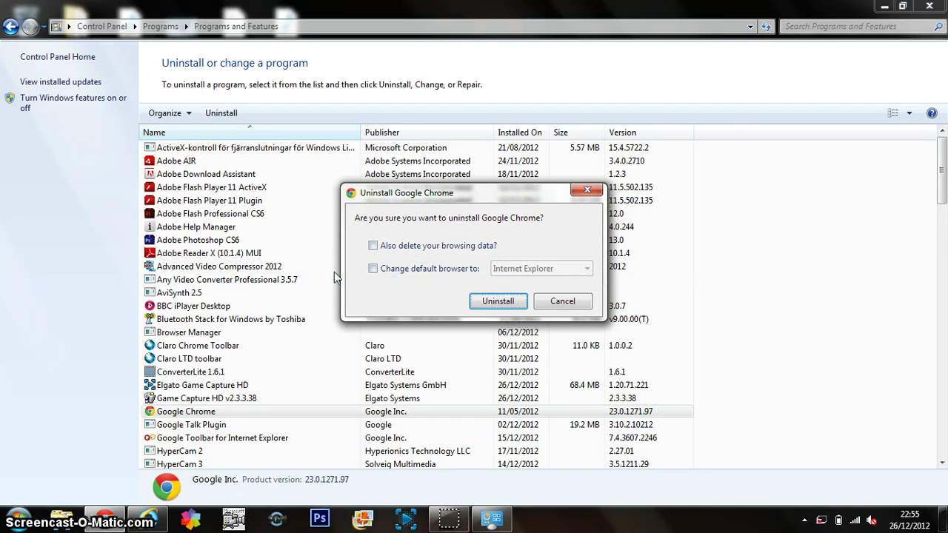
key("shift+Tab")
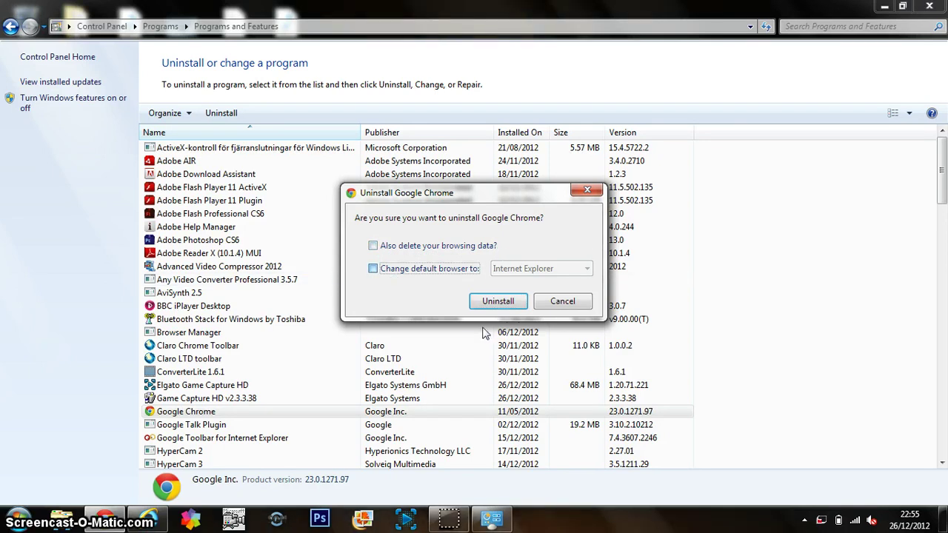
key("space")
key("space")
key("space")
key("Tab")
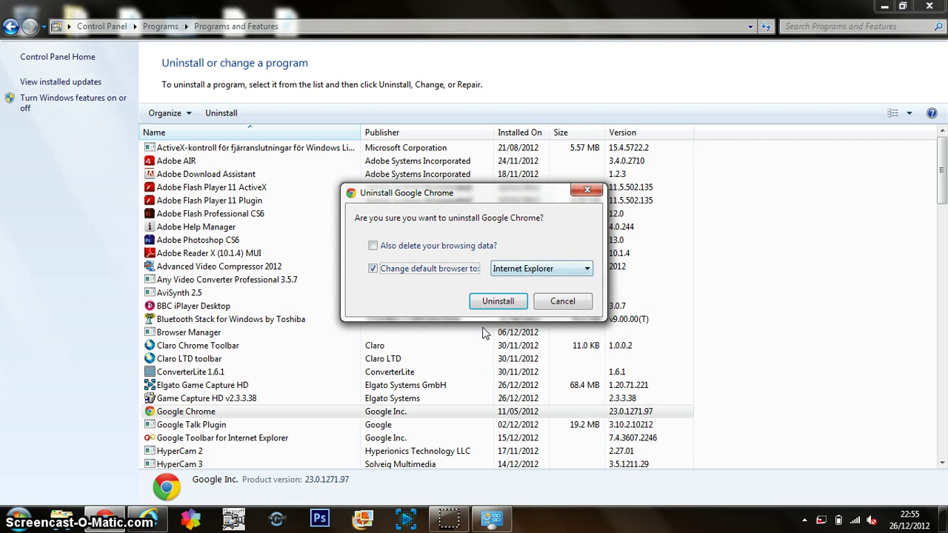
key("alt+Down")
key("Escape")
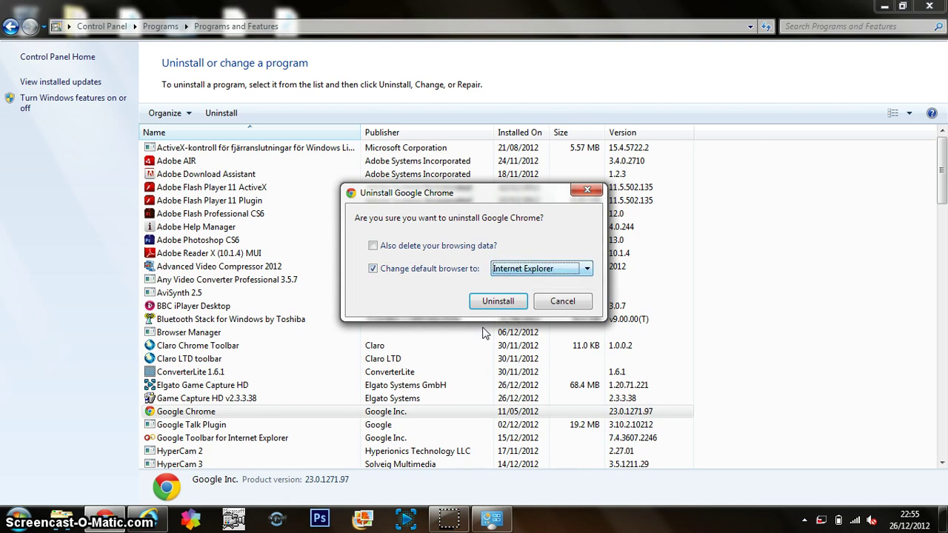
left_click(372, 270)
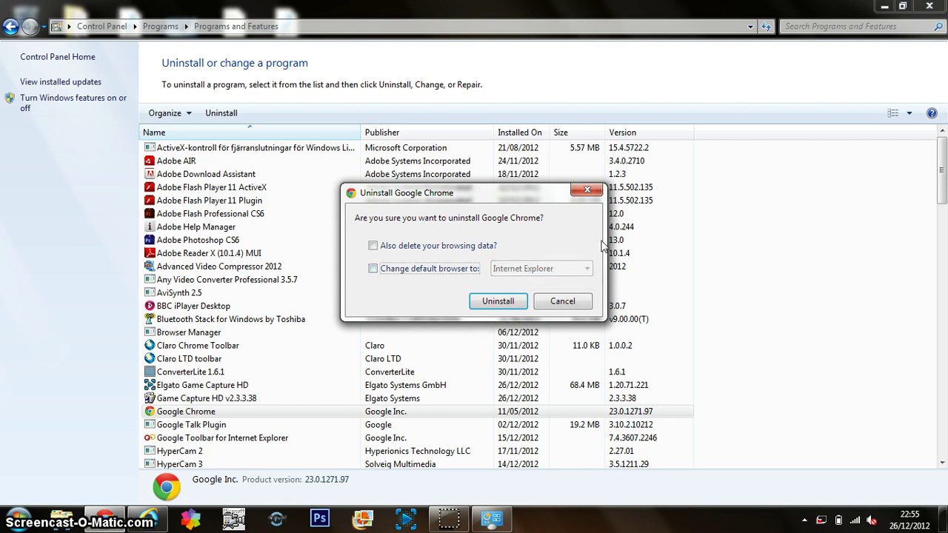
left_click(498, 303)
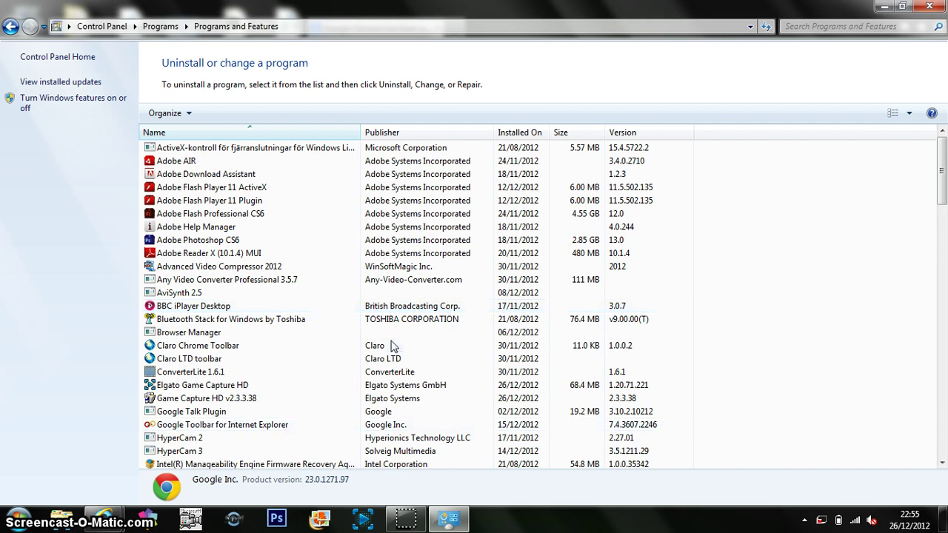
left_click(392, 390)
left_click(433, 400)
left_click(434, 387)
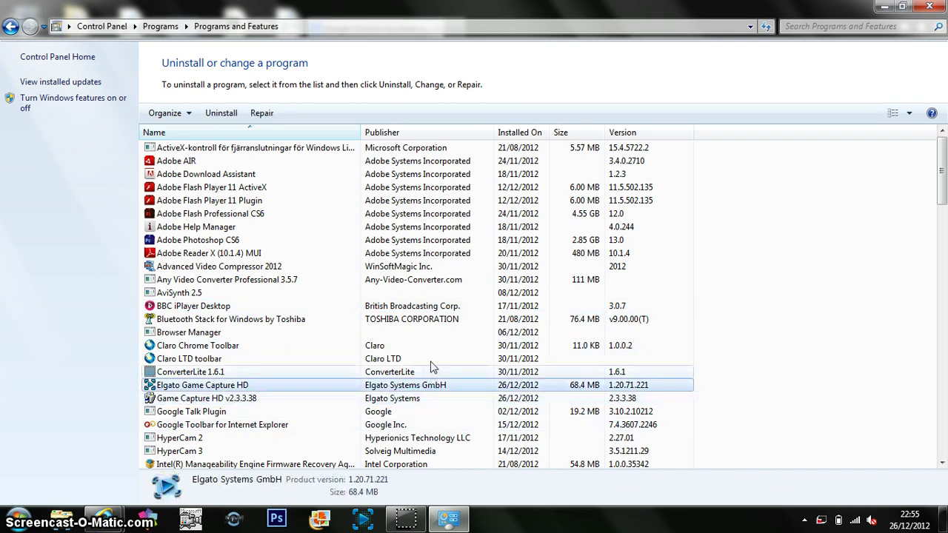
Step: Close the Programs and Features window and open the Chrome home page from the logo on the uninstall survey page
left_click(433, 293)
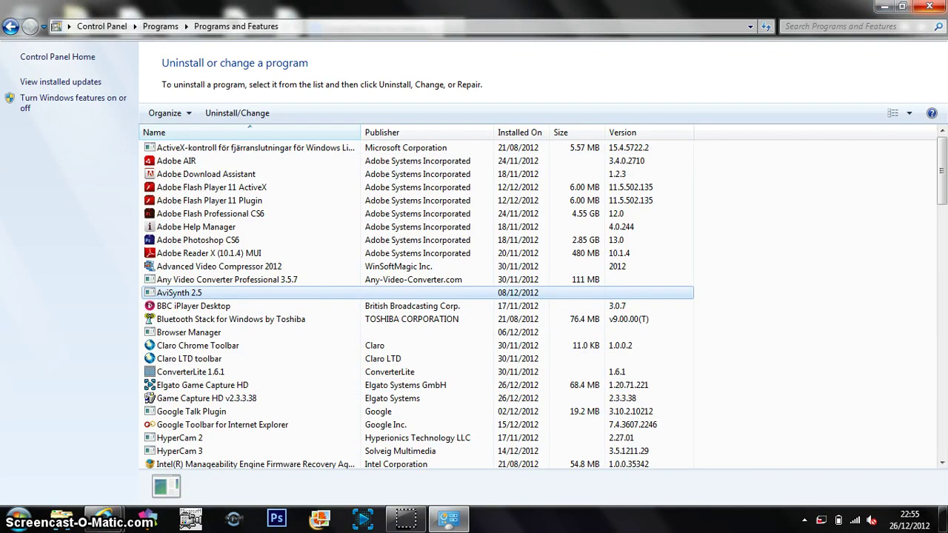
left_click(930, 6)
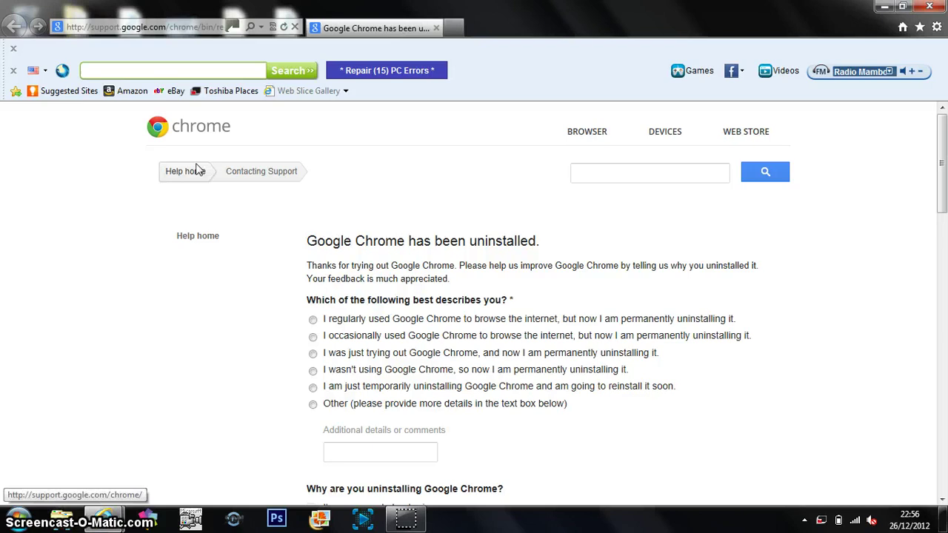
left_click(201, 127)
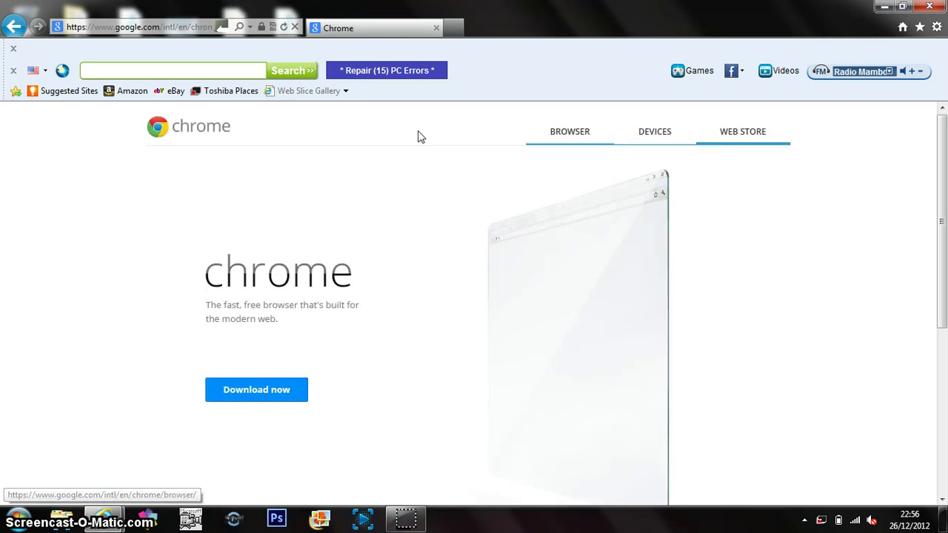
Step: Remove the search toolbar containing the Repair PC Errors banner from Internet Explorer
left_click(13, 71)
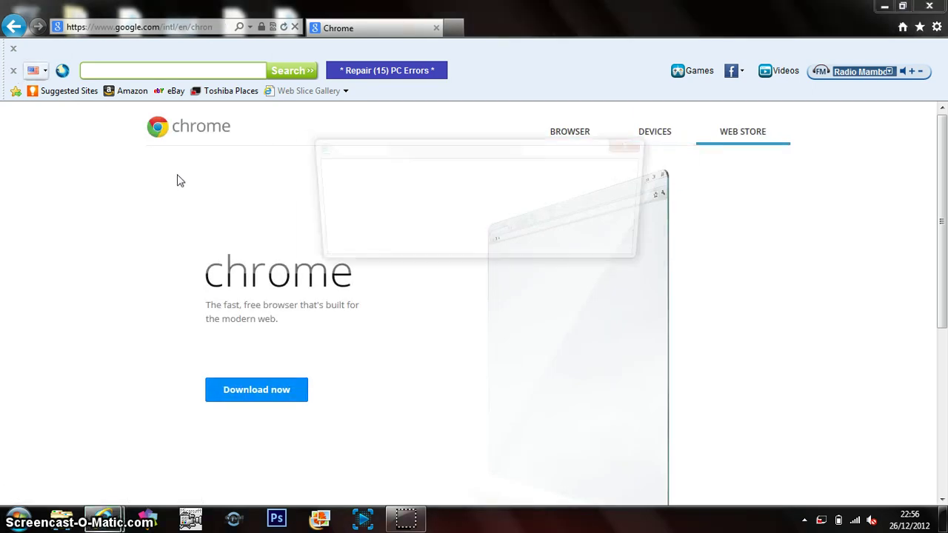
left_click(508, 225)
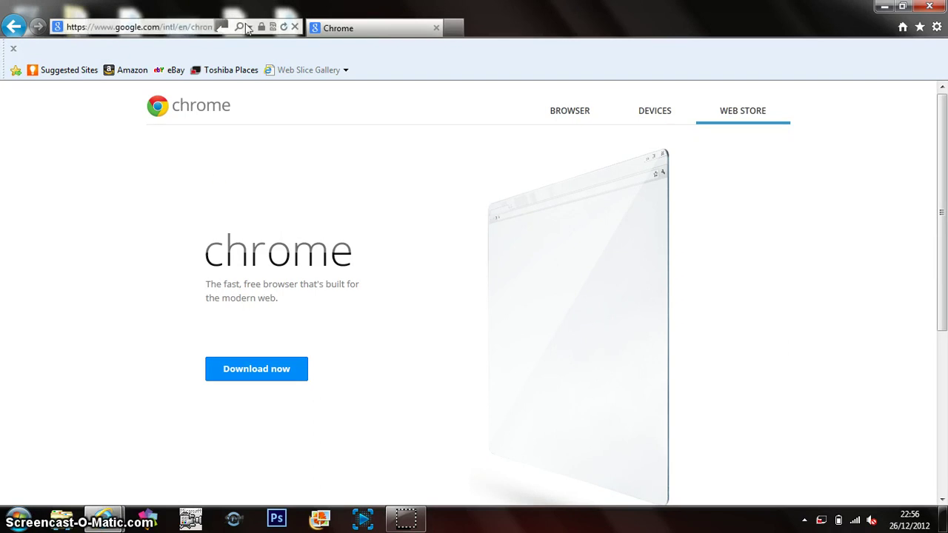
Step: Download and install Google Chrome, accepting its terms with Chrome set as the default browser and usage statistics reporting off
left_click(144, 30)
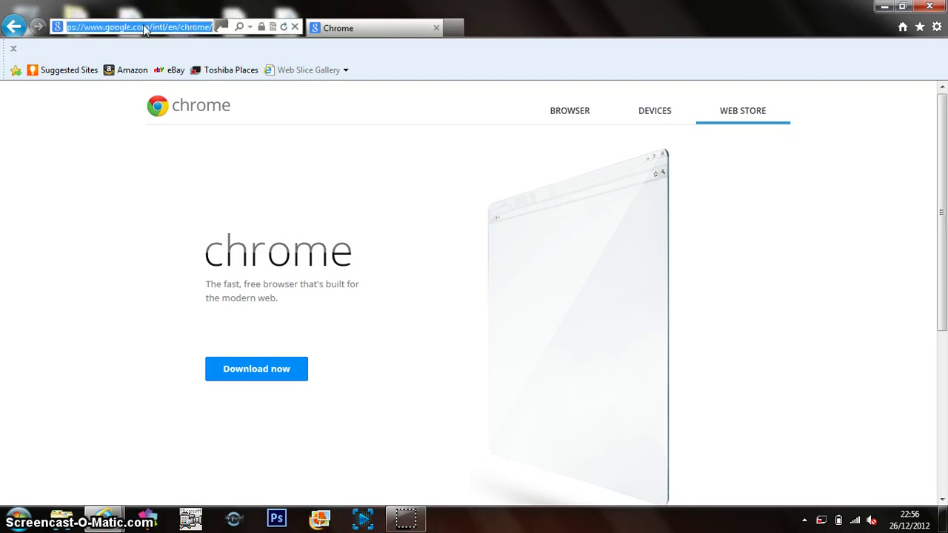
left_click(145, 26)
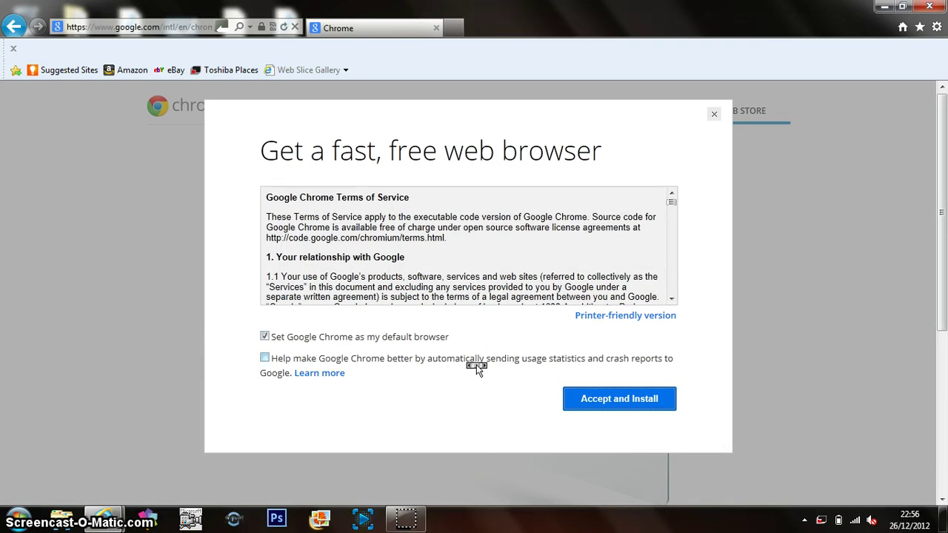
left_click(633, 400)
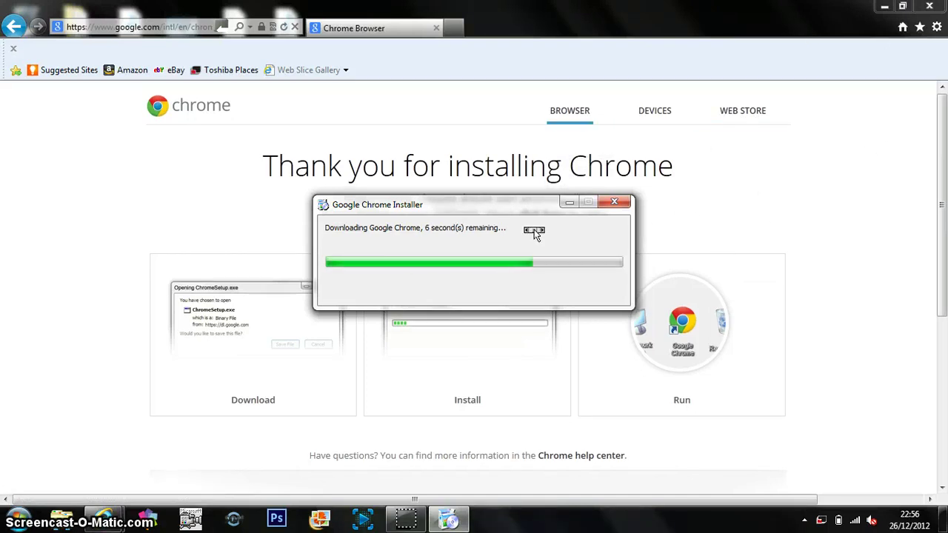
left_click_drag(529, 207, 525, 291)
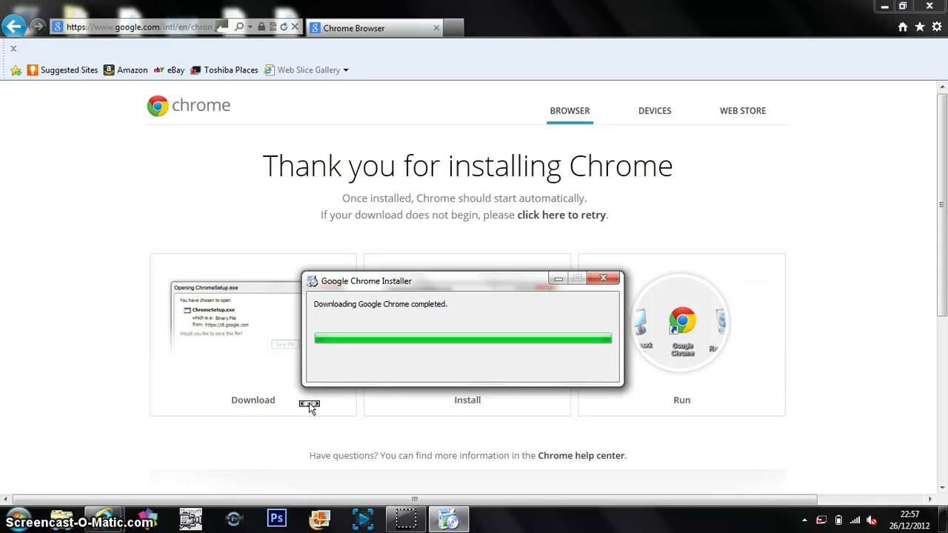
left_click(17, 521)
left_click(83, 464)
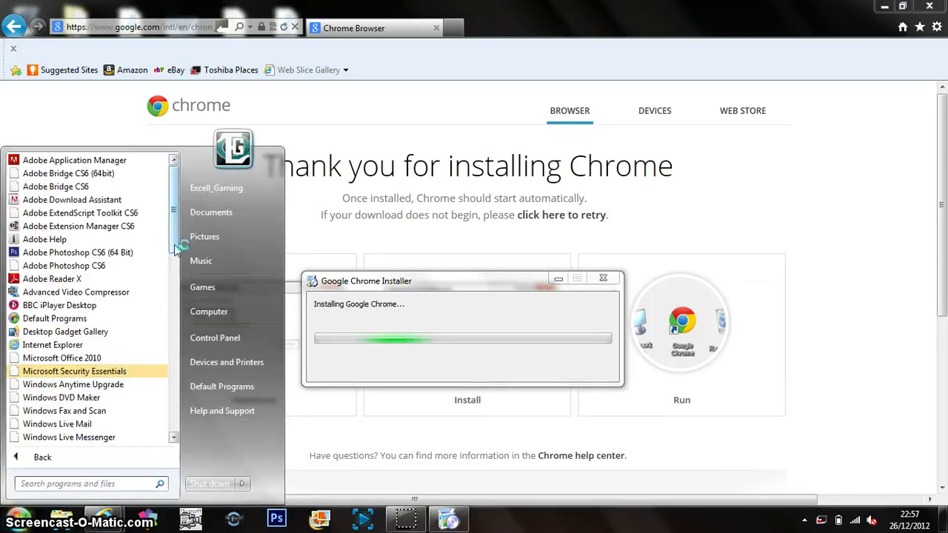
scroll(175, 334, "down", 10)
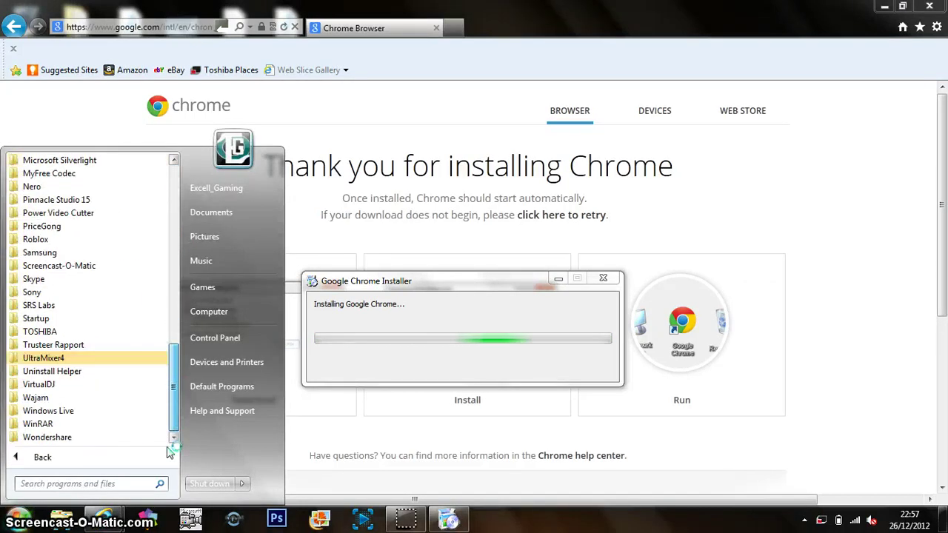
scroll(171, 415, "up", 10)
scroll(163, 385, "down", 5)
scroll(156, 437, "up", 5)
scroll(168, 415, "down", 10)
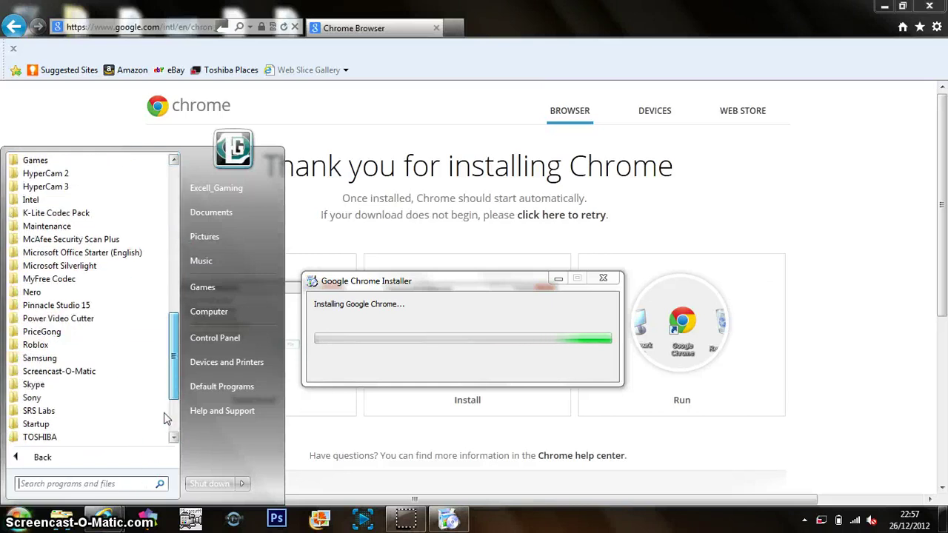
scroll(169, 415, "up", 10)
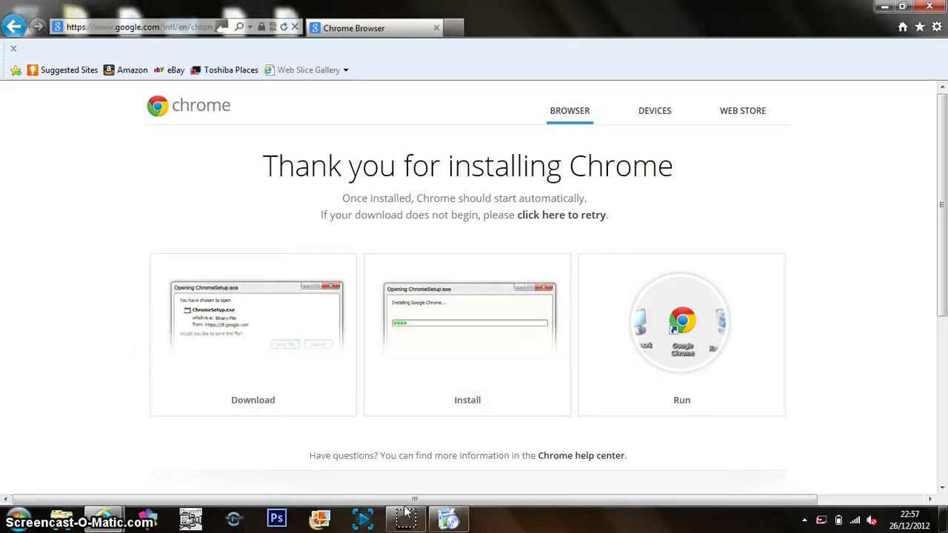
left_click(456, 517)
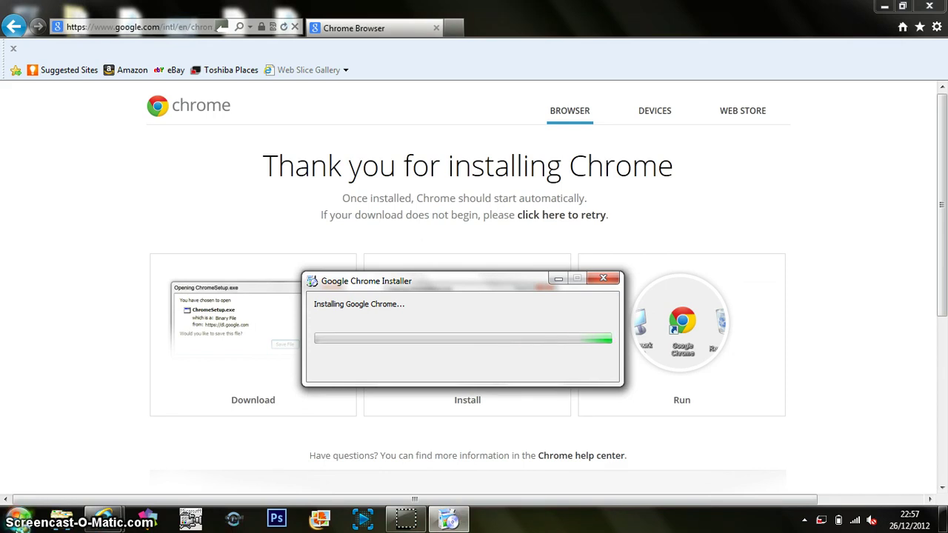
left_click(19, 521)
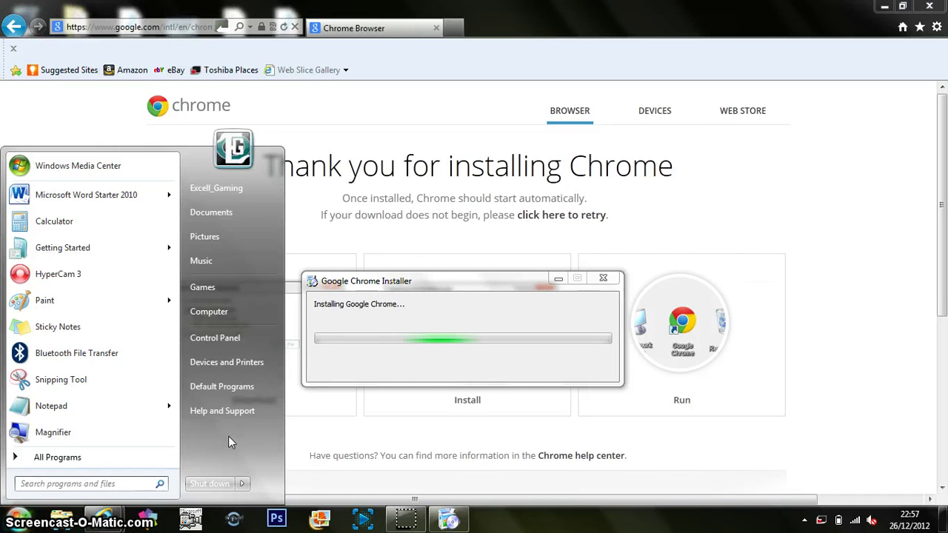
key("Escape")
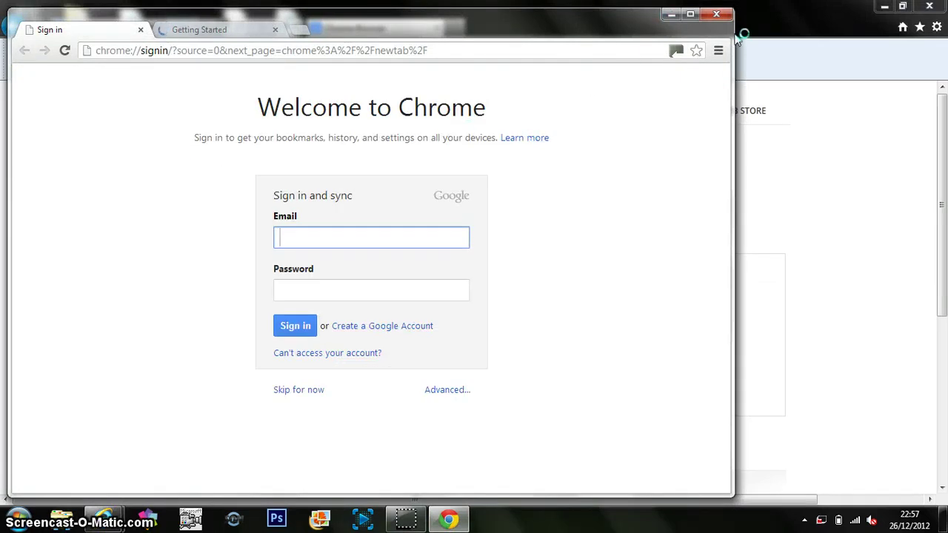
Step: Maximize the newly opened Chrome window and place its taskbar icon ahead of the Internet Explorer icon
left_click(692, 15)
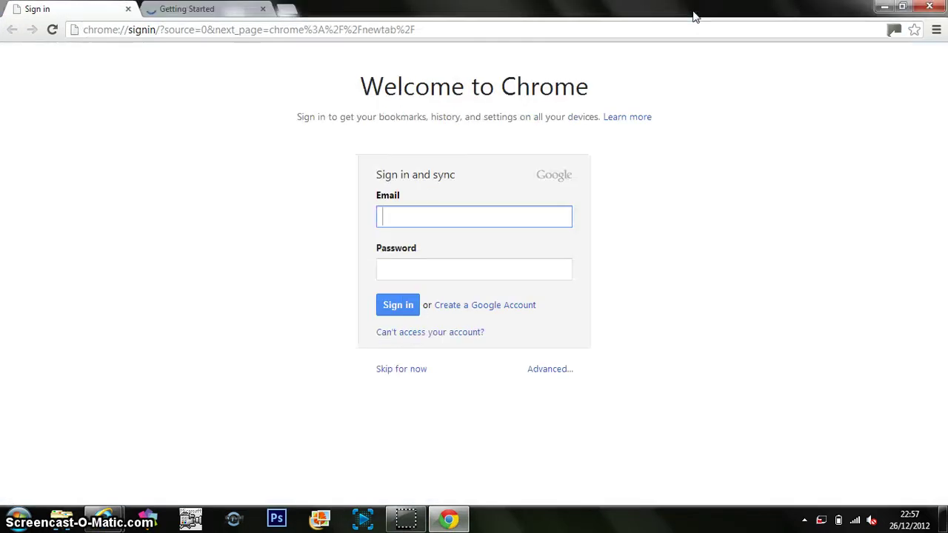
left_click(877, 30)
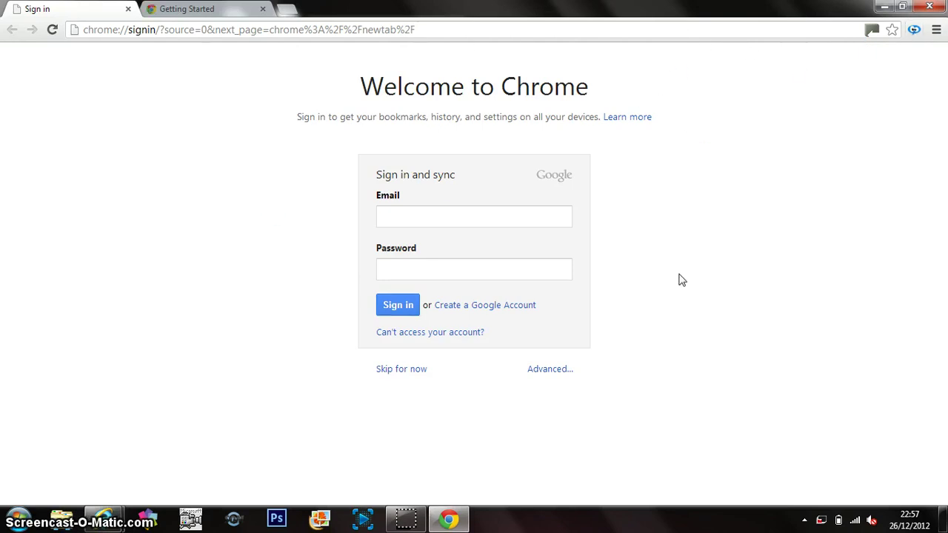
left_click_drag(449, 520, 104, 523)
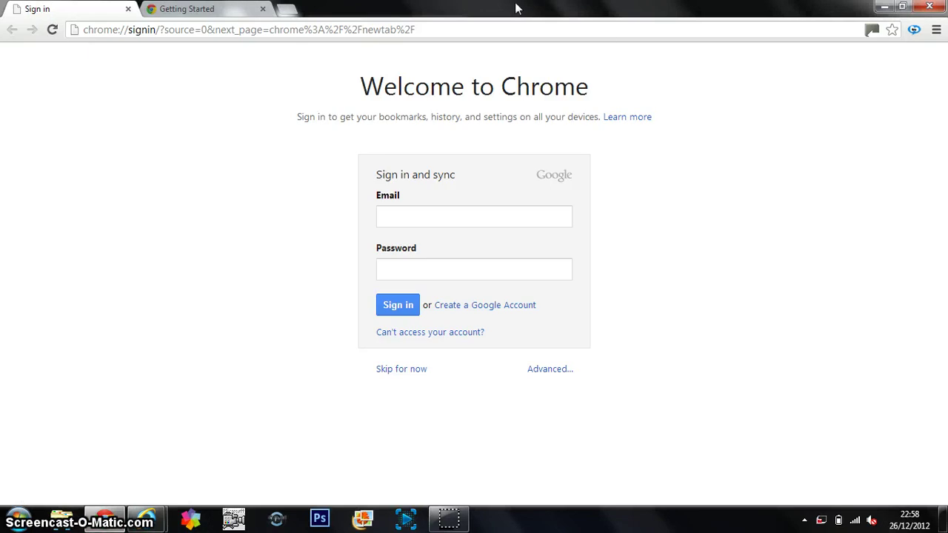
Step: Examine the cookie options in the content settings of Chrome's advanced privacy settings and close the Settings tab
left_click(936, 30)
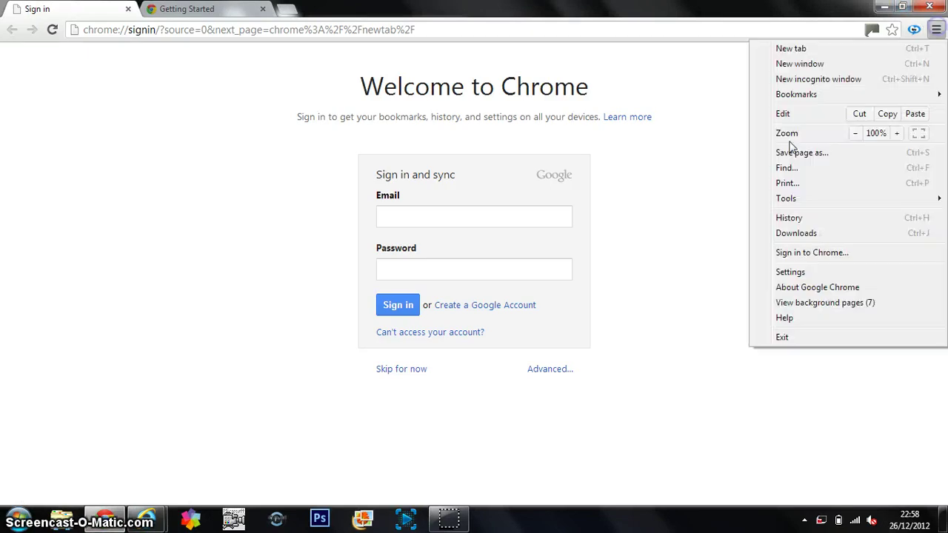
left_click(778, 271)
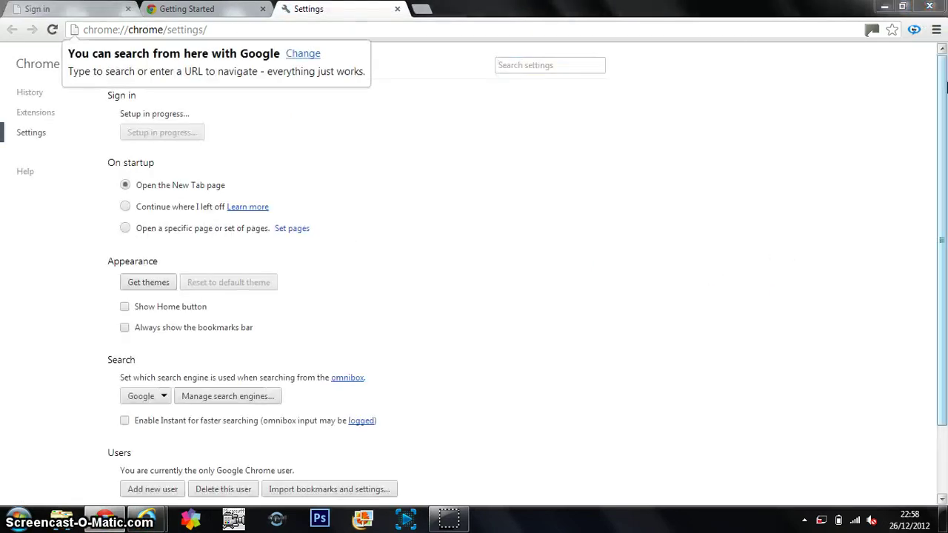
scroll(941, 297, "down", 2)
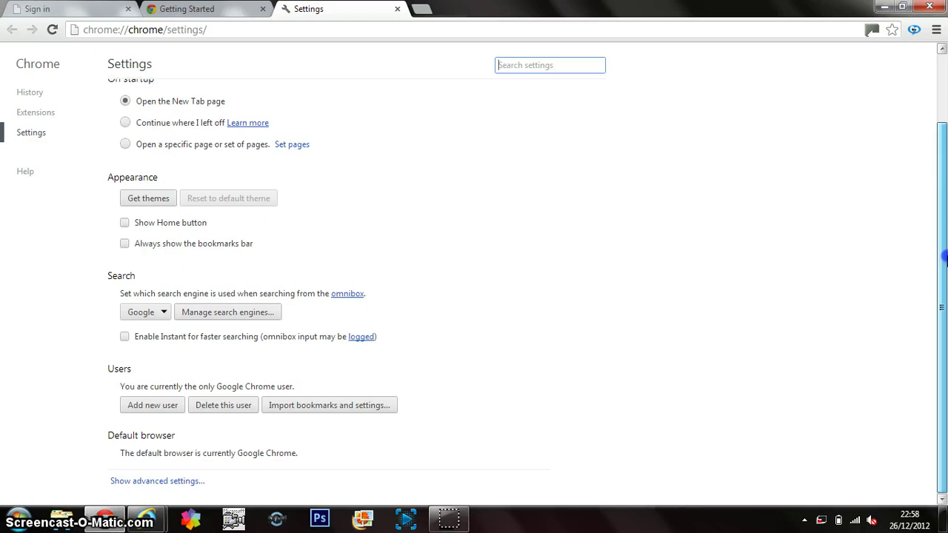
left_click(158, 482)
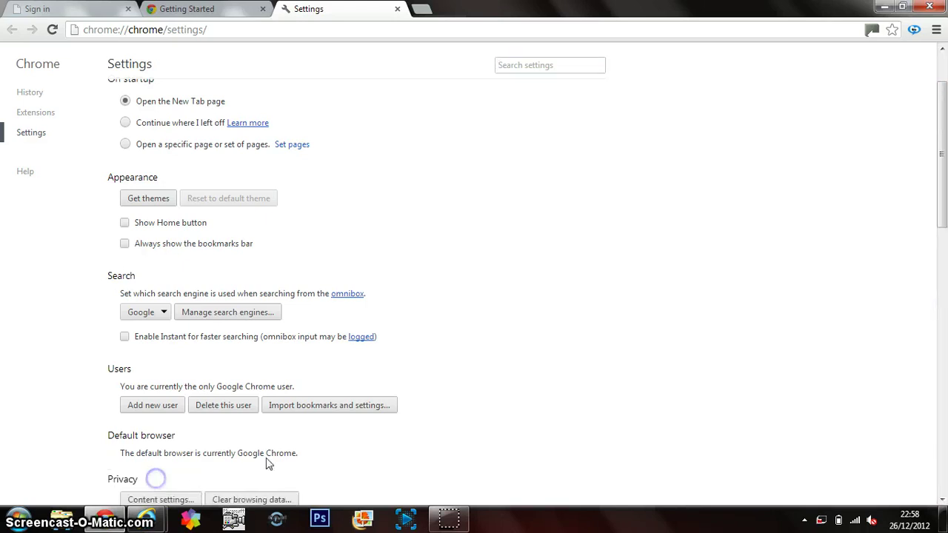
scroll(911, 226, "down", 2)
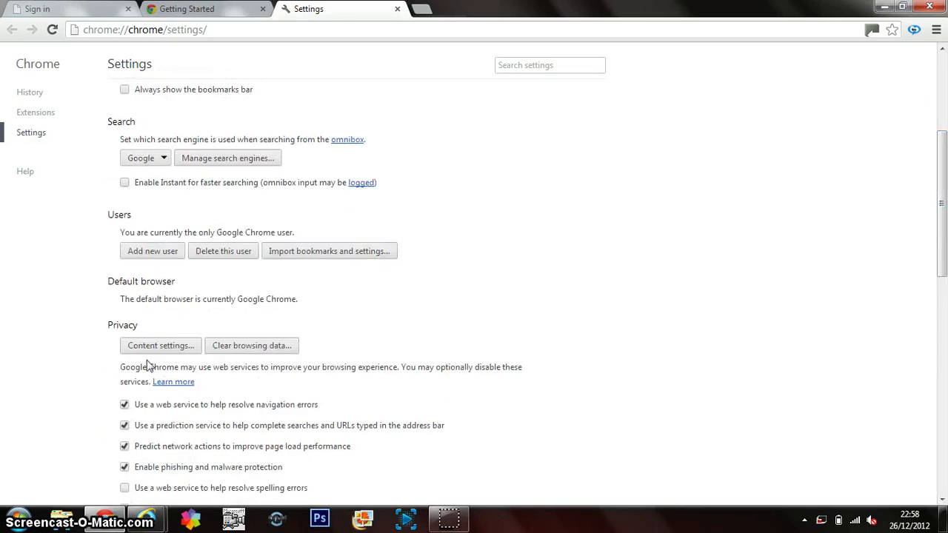
left_click(161, 345)
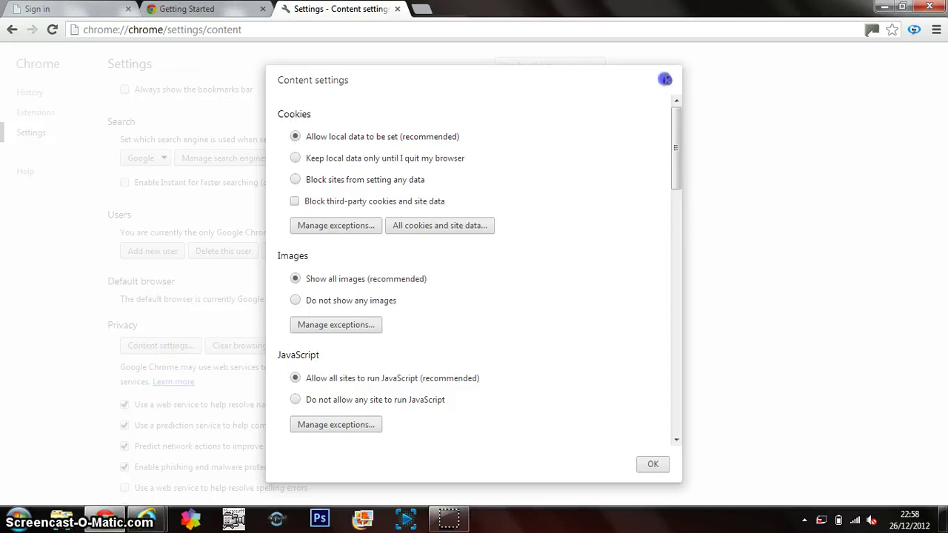
left_click(665, 79)
left_click(398, 9)
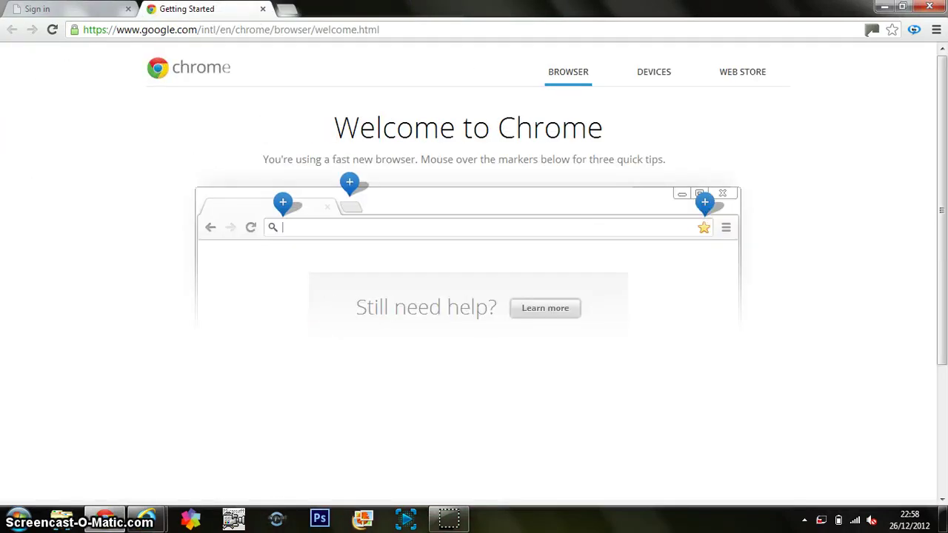
Step: Close the Sign in tab without signing in, keeping only the Getting Started tab open
left_click(288, 9)
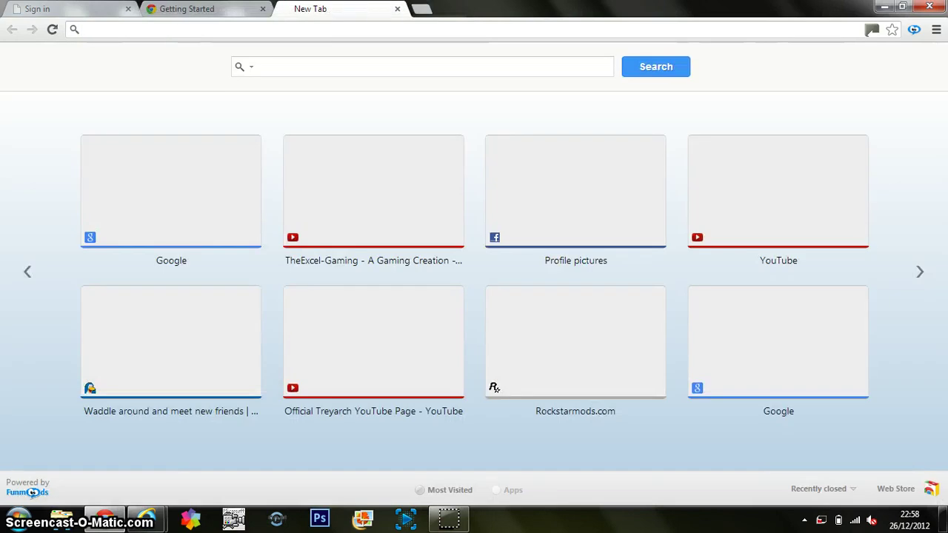
left_click(393, 9)
left_click(64, 9)
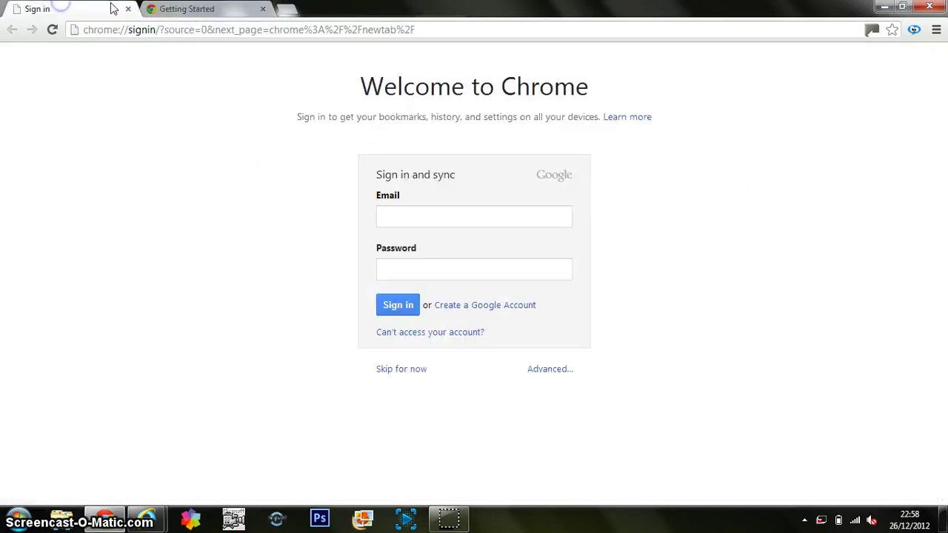
left_click(128, 9)
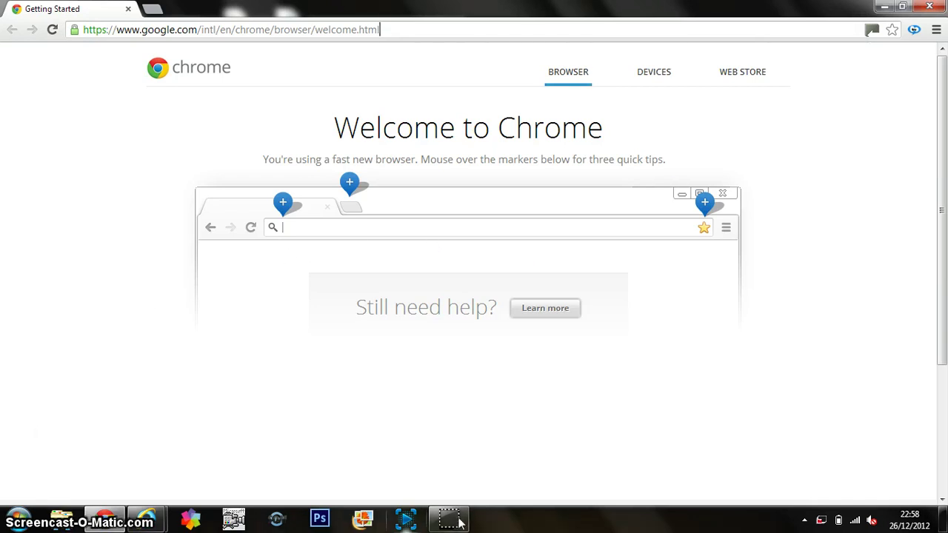
Step: Look over the Control Panel home page, including its option for uninstalling programs, and close the window
left_click(17, 520)
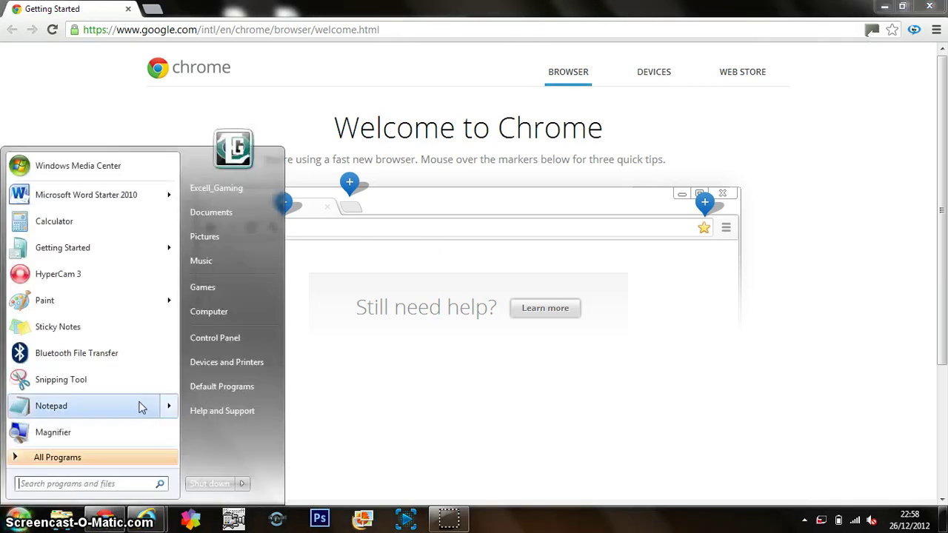
left_click(221, 343)
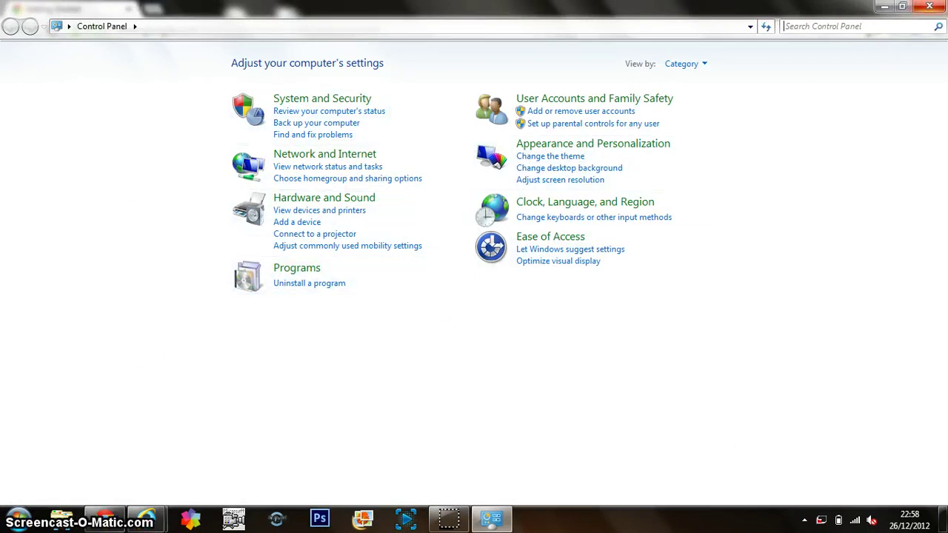
key("alt+F4")
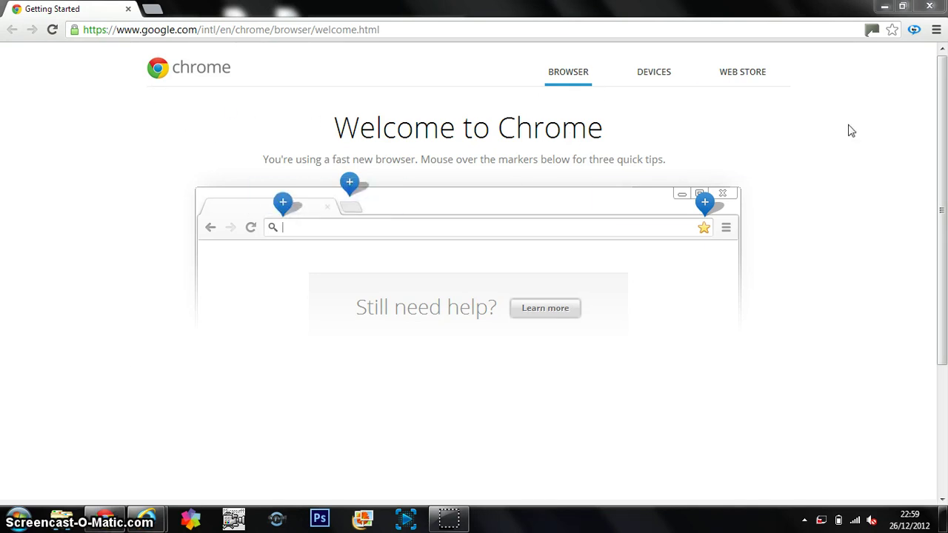
Step: Open the previously visited link adf.ly/52LQt in a new tab to test the site
mouse_move(750, 75)
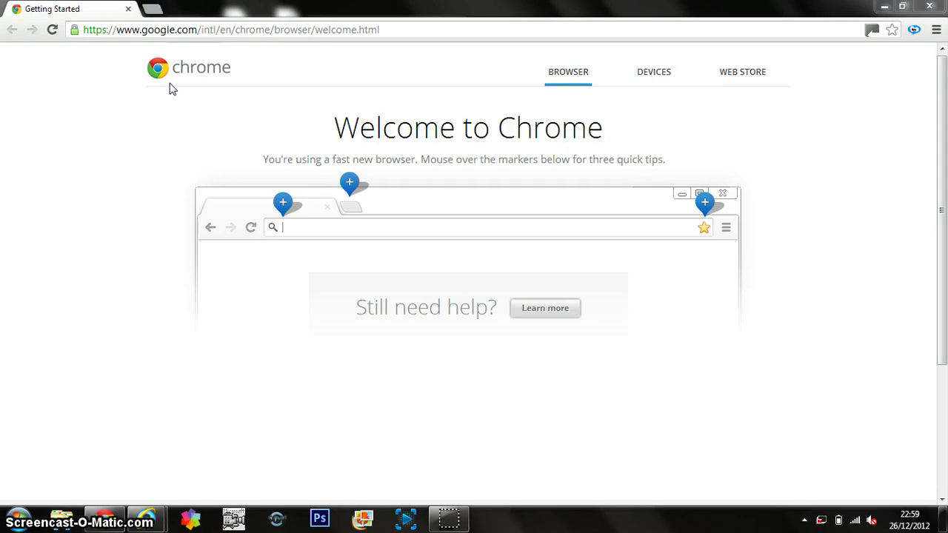
left_click(154, 10)
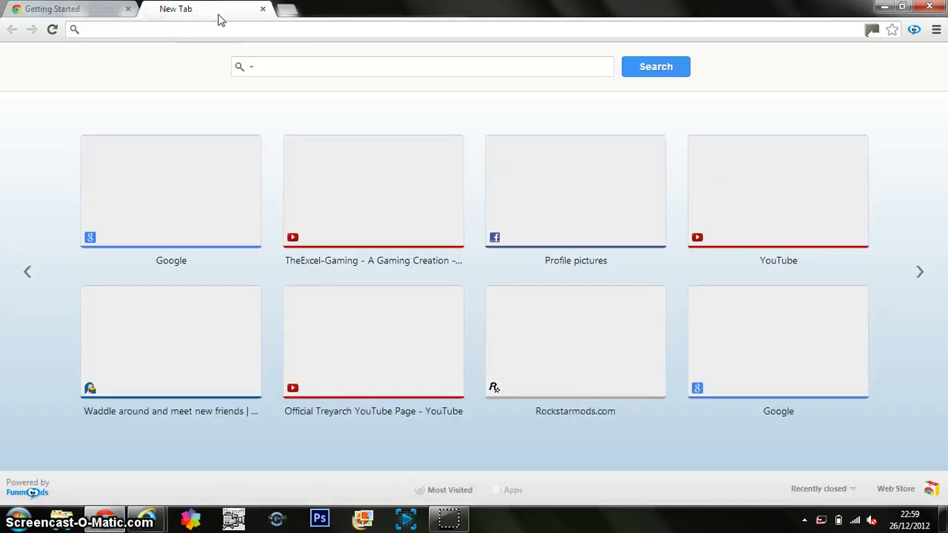
type("adf.ly")
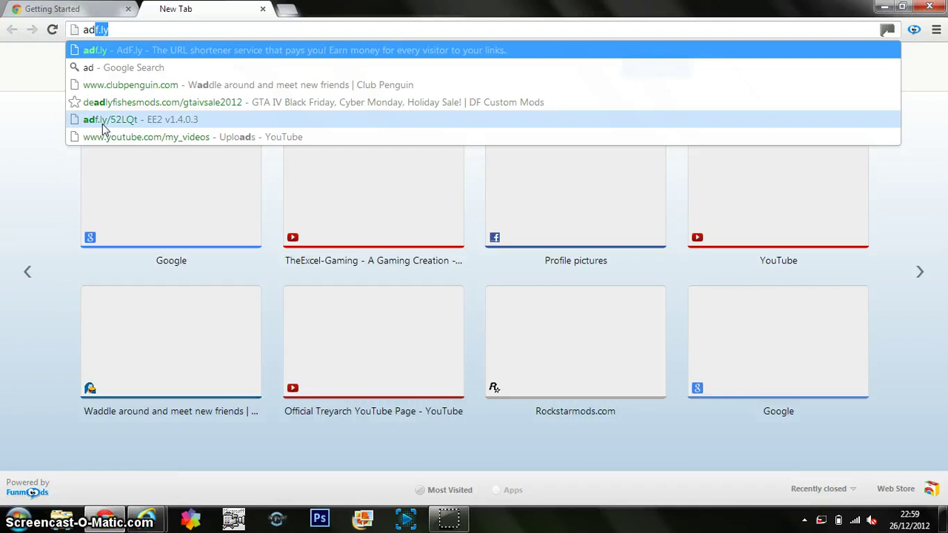
left_click(102, 120)
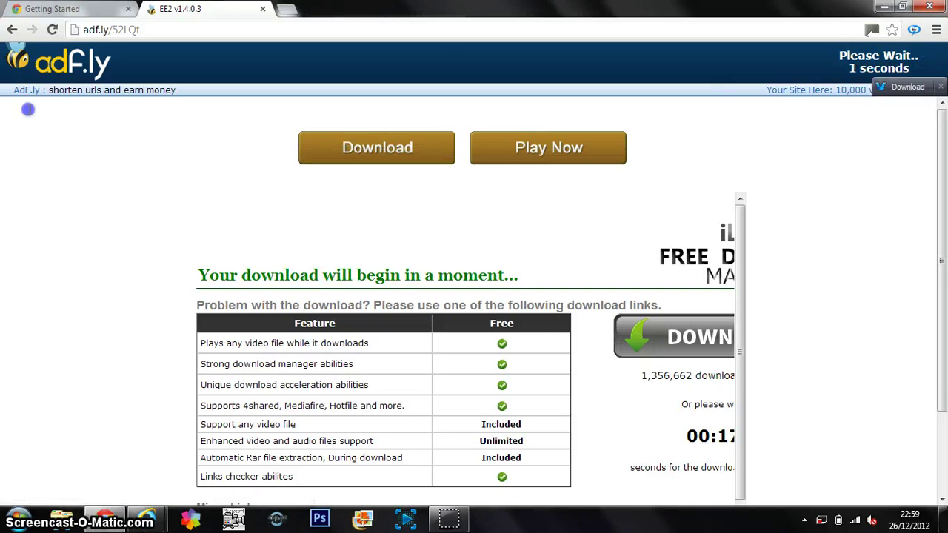
Step: Download the EE2ClientV1.4.0.3 zip file through the adf.ly link page
left_click(378, 147)
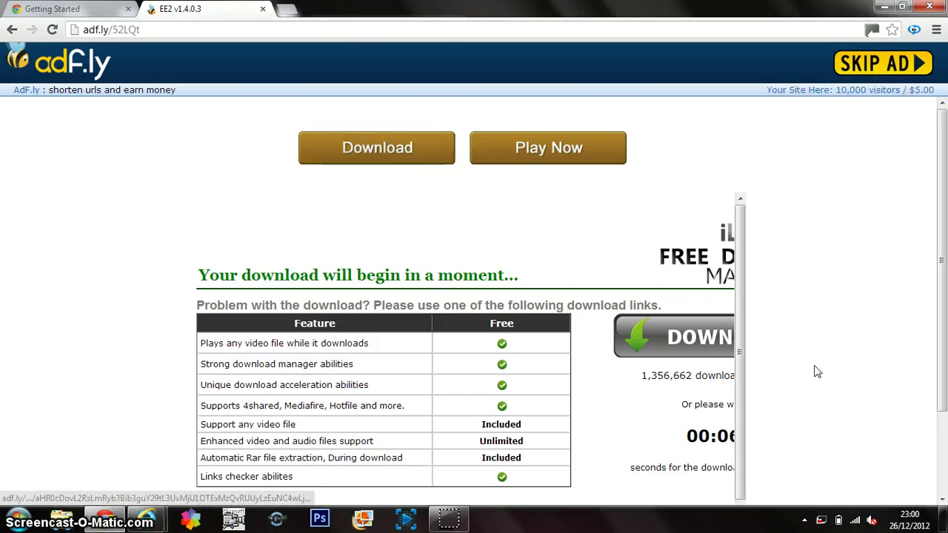
left_click_drag(941, 245, 944, 137)
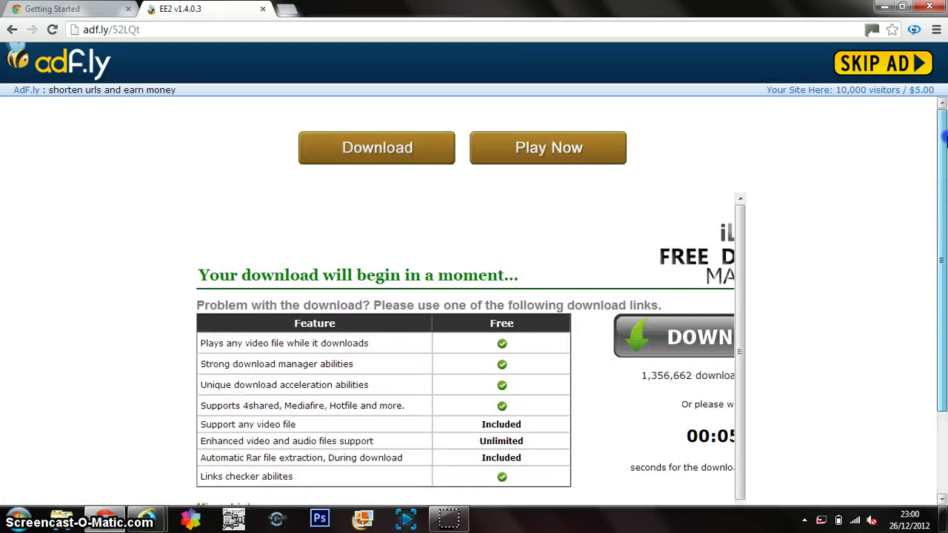
left_click(377, 152)
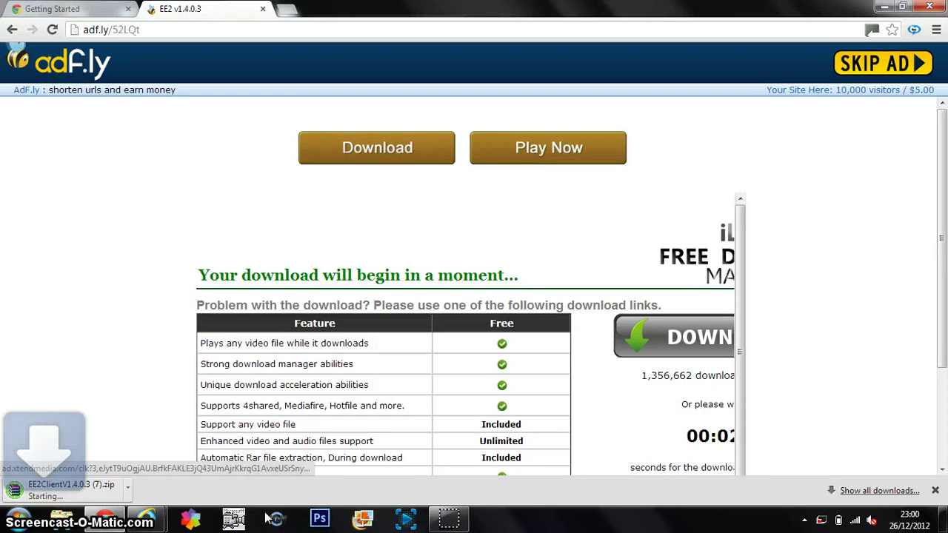
left_click(127, 486)
left_click(166, 453)
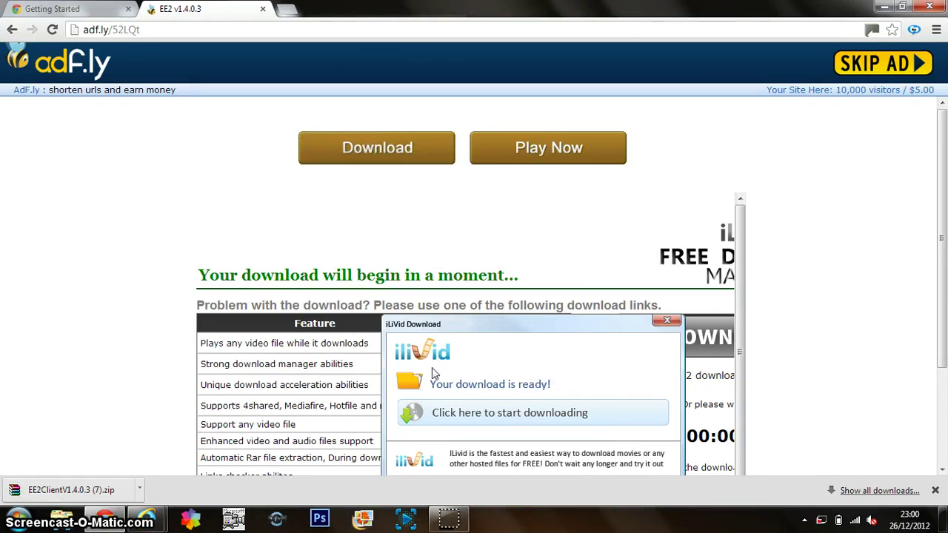
Step: Start the iLividSetup.exe download from the iLivid ad pop-up and cancel it
left_click(462, 412)
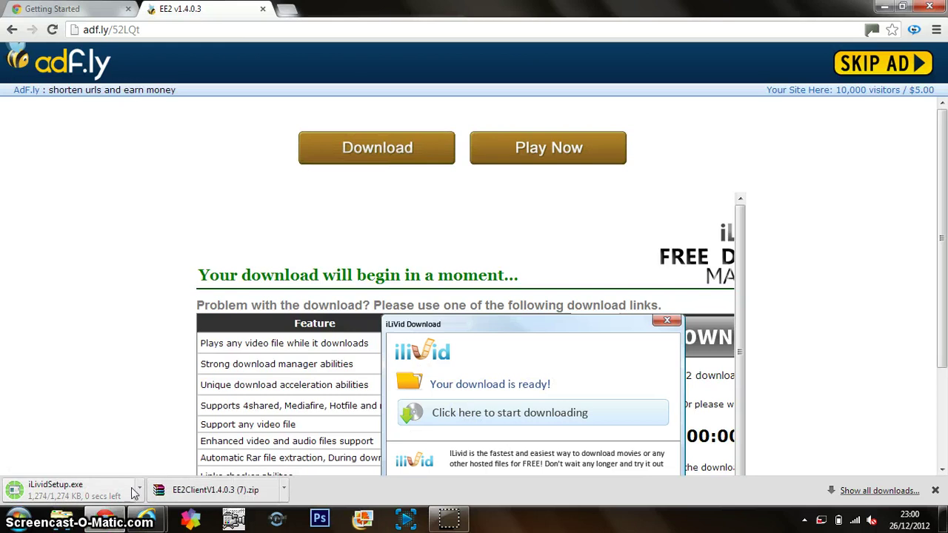
left_click(139, 490)
left_click(163, 467)
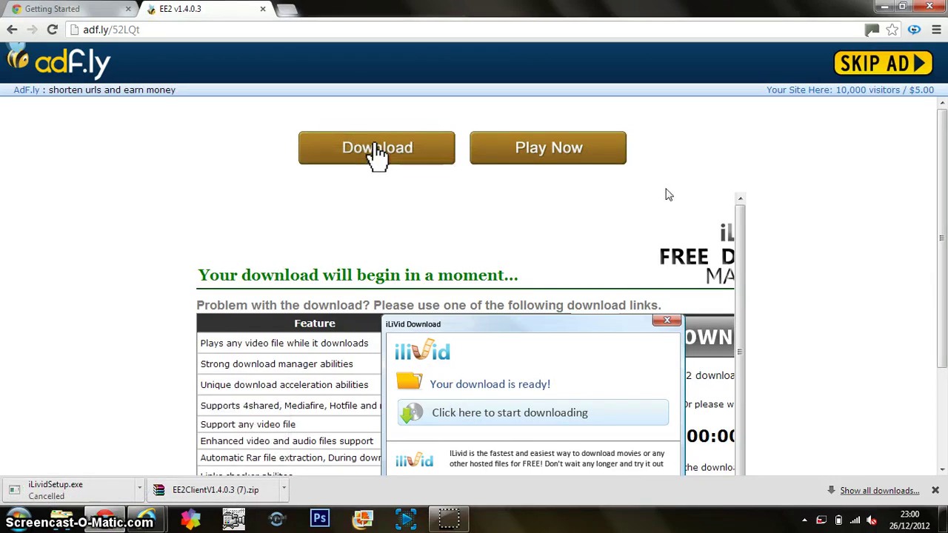
Step: Close the adf.ly tab and dismiss the downloads bar, leaving the Getting Started tab open
left_click_drag(942, 207, 926, 233)
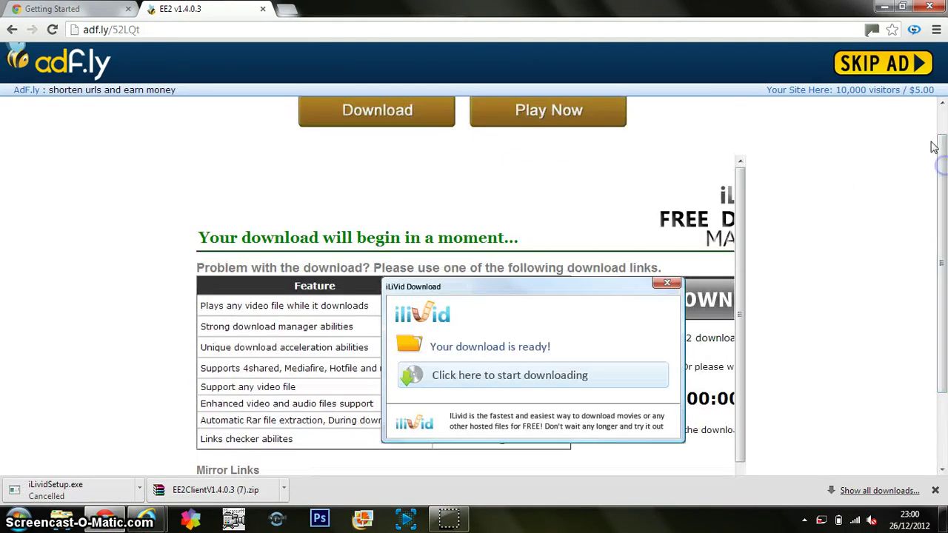
left_click(378, 117)
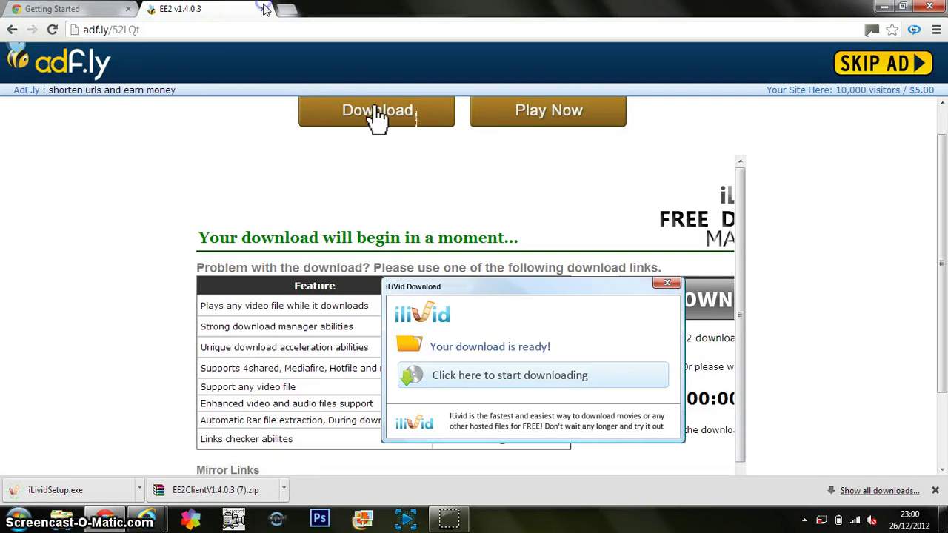
key("ctrl+w")
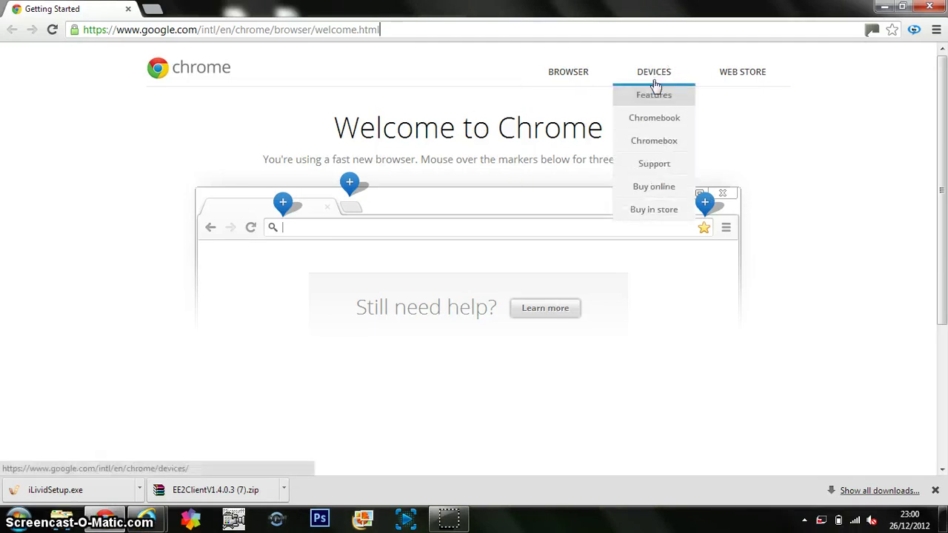
mouse_move(735, 79)
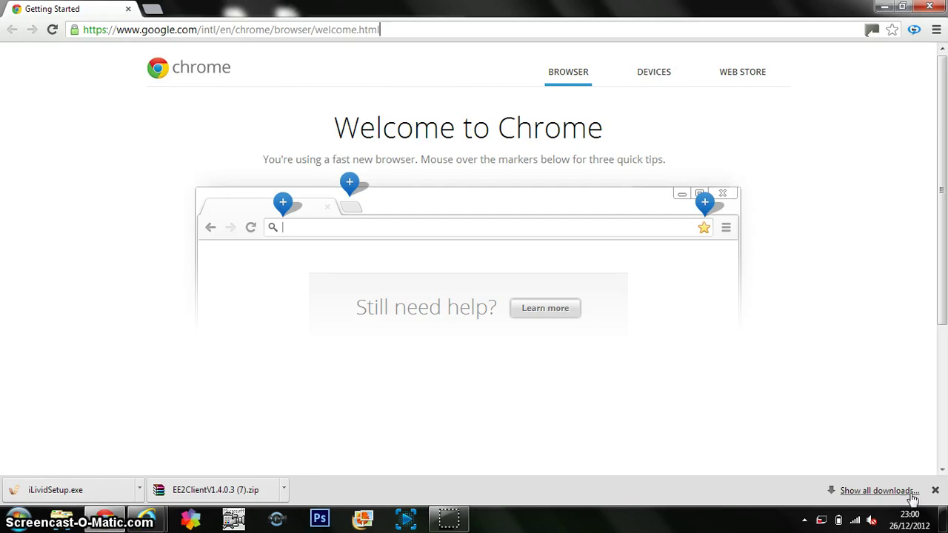
left_click(936, 491)
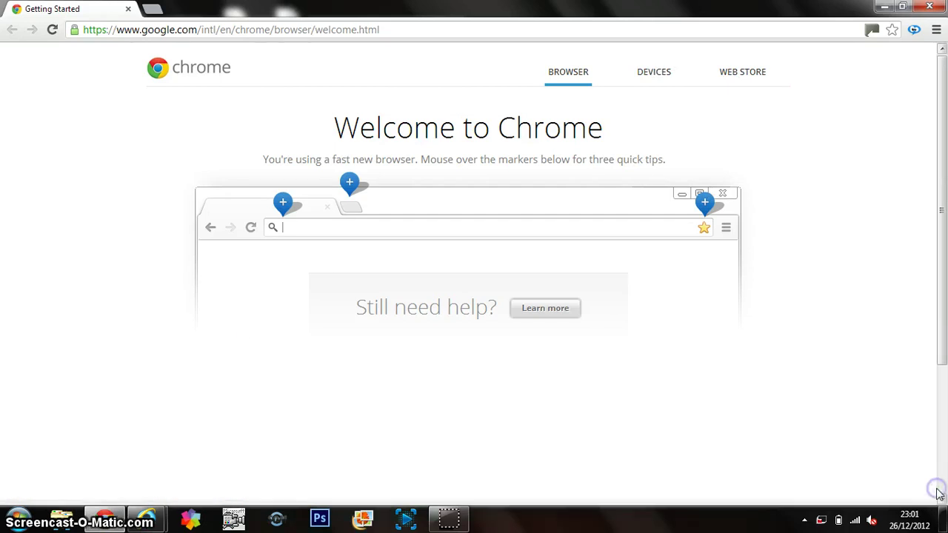